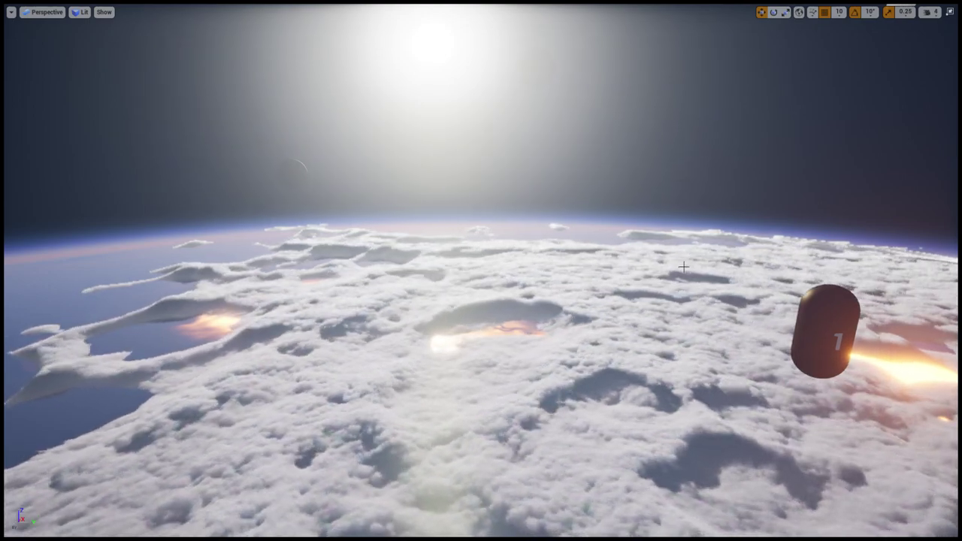
# Step: Restore the editor layout from the full-screen viewport and widen the side panel
pyautogui.moveTo(644, 279)
pyautogui.mouseDown(button='right')
pyautogui.moveTo(727, 261)
pyautogui.moveTo(719, 231)
pyautogui.moveTo(651, 258)
pyautogui.moveTo(641, 296)
pyautogui.mouseUp(button='right')
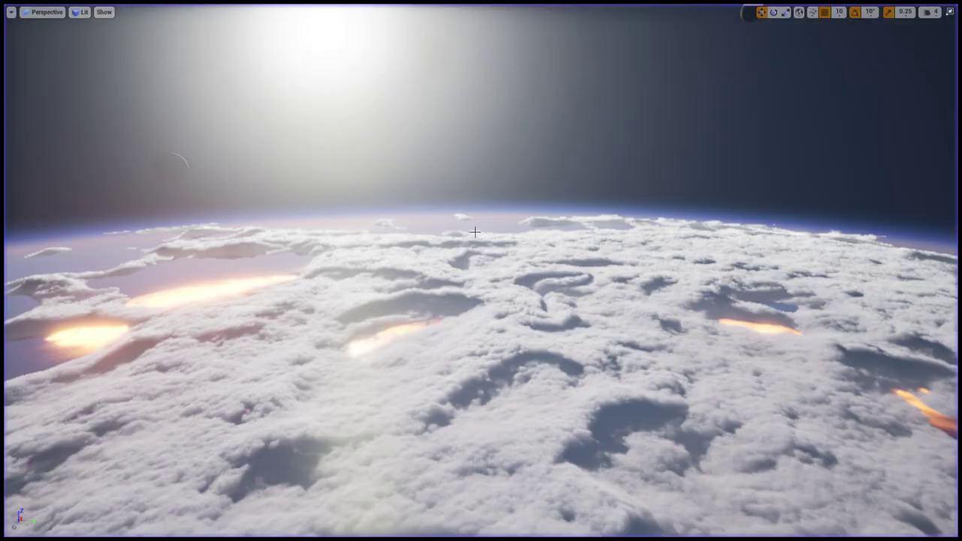
pyautogui.moveTo(481, 270); pyautogui.dragTo(502, 323, button='right')
pyautogui.press('a')
pyautogui.press('F11')
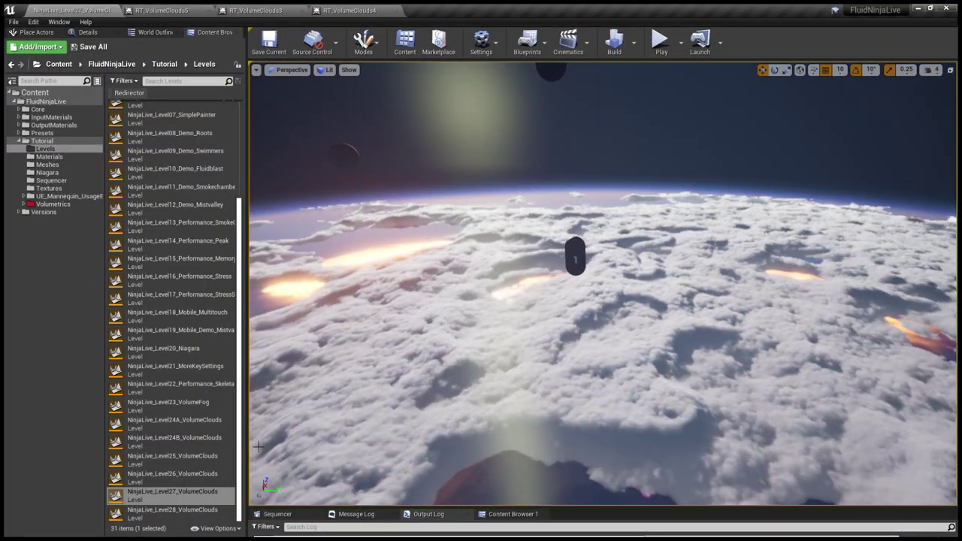
pyautogui.moveTo(254, 446); pyautogui.dragTo(286, 446)
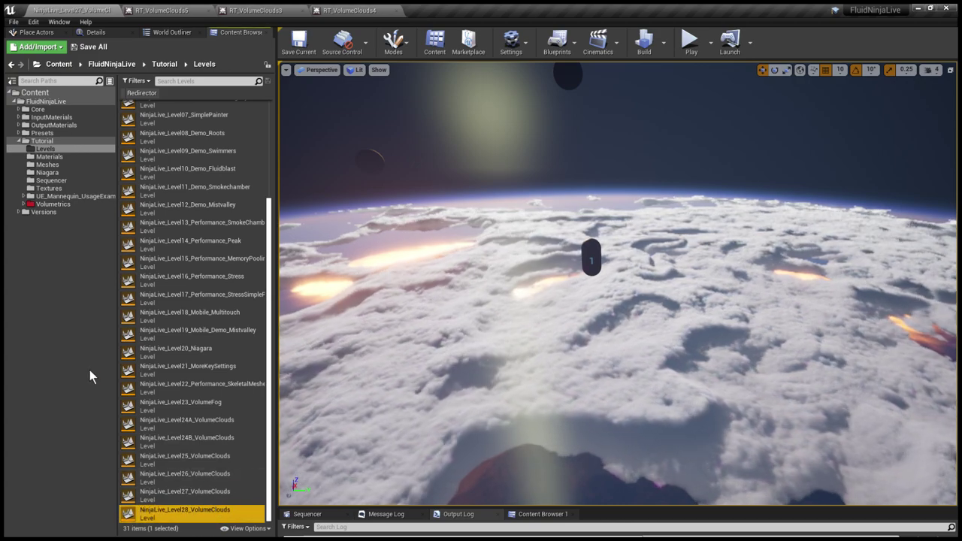
# Step: Select the NinjaLive actor and enable Show Interaction Volume in Editor in its Live Interaction settings
pyautogui.moveTo(755, 263); pyautogui.dragTo(699, 251, button='right')
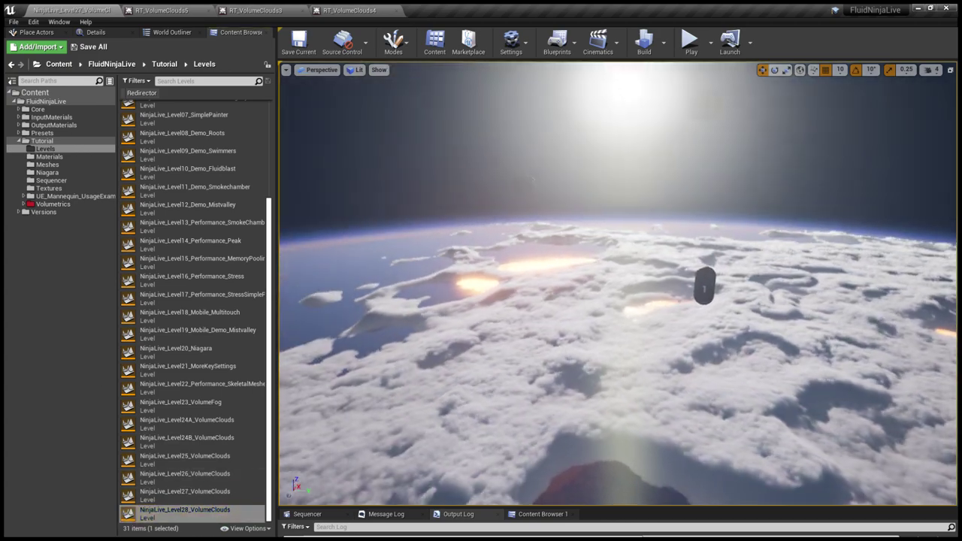
pyautogui.click(169, 32)
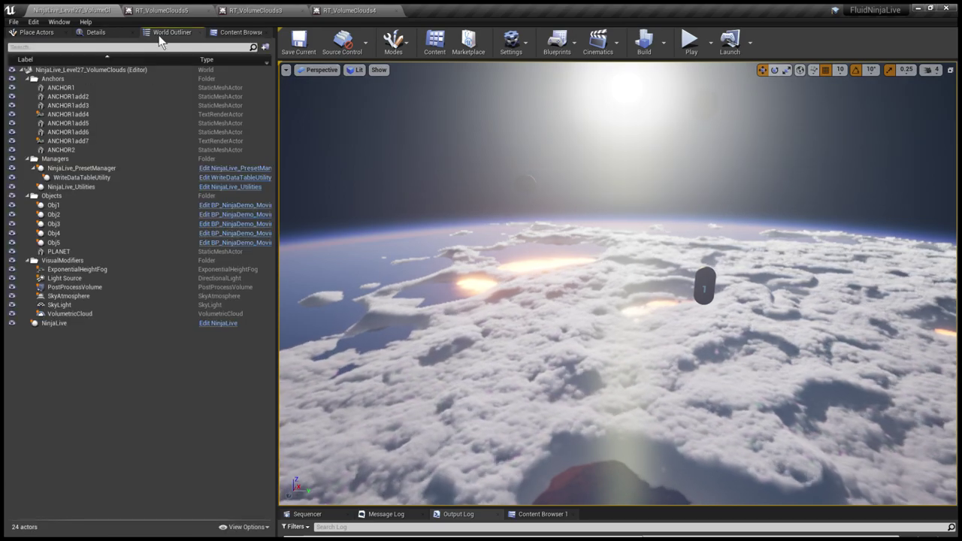
pyautogui.click(105, 33)
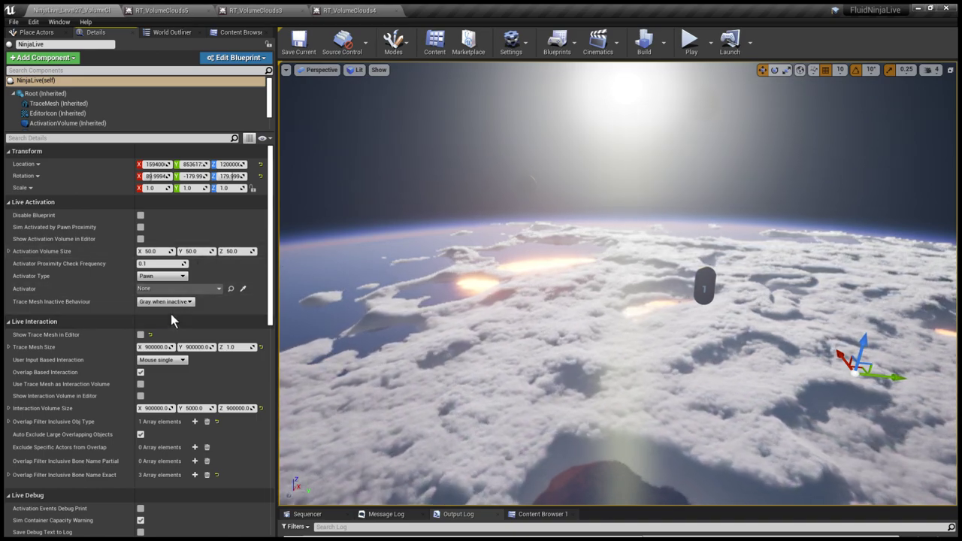
pyautogui.click(142, 397)
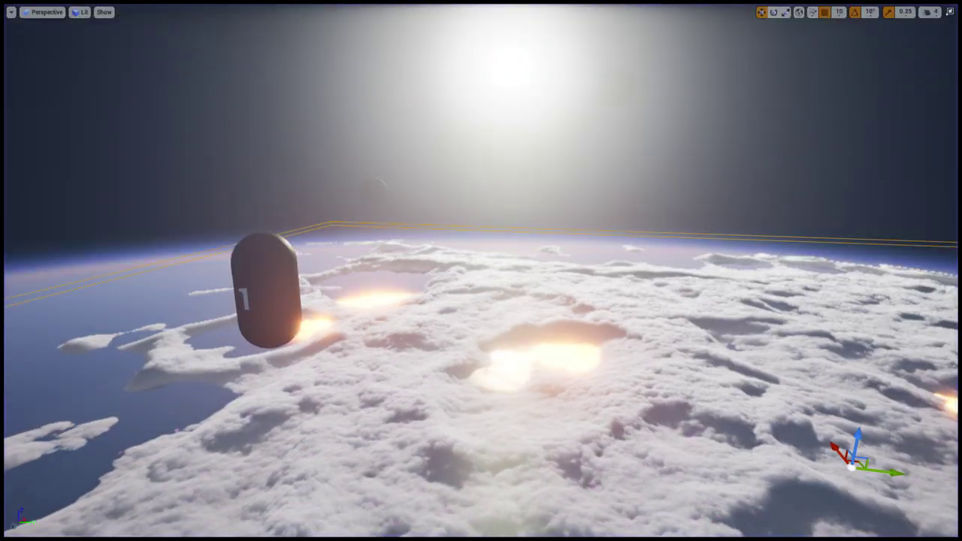
pyautogui.moveTo(546, 262); pyautogui.dragTo(575, 281, button='right')
pyautogui.press('F11')
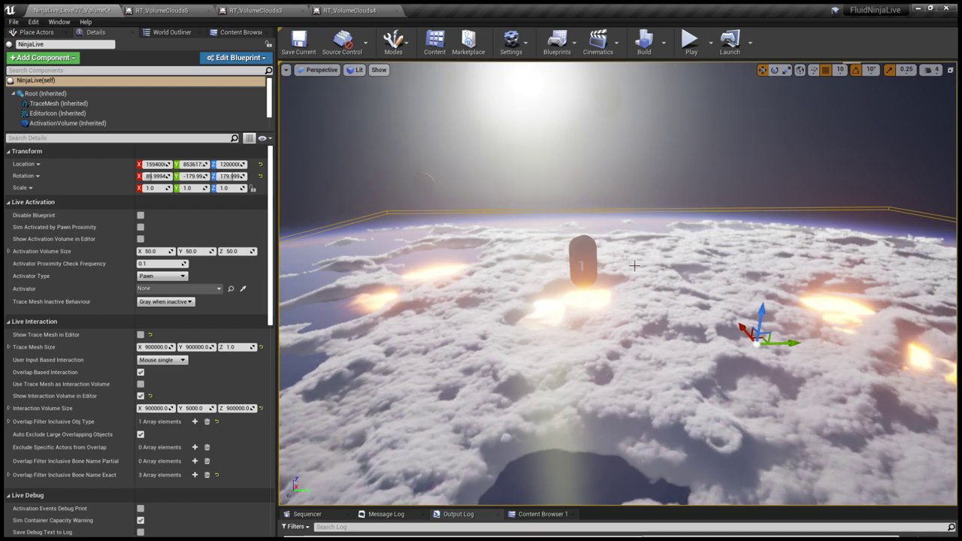
# Step: Browse to the Tutorial's Volumetrics folder and start playing the level in the viewport
pyautogui.click(239, 32)
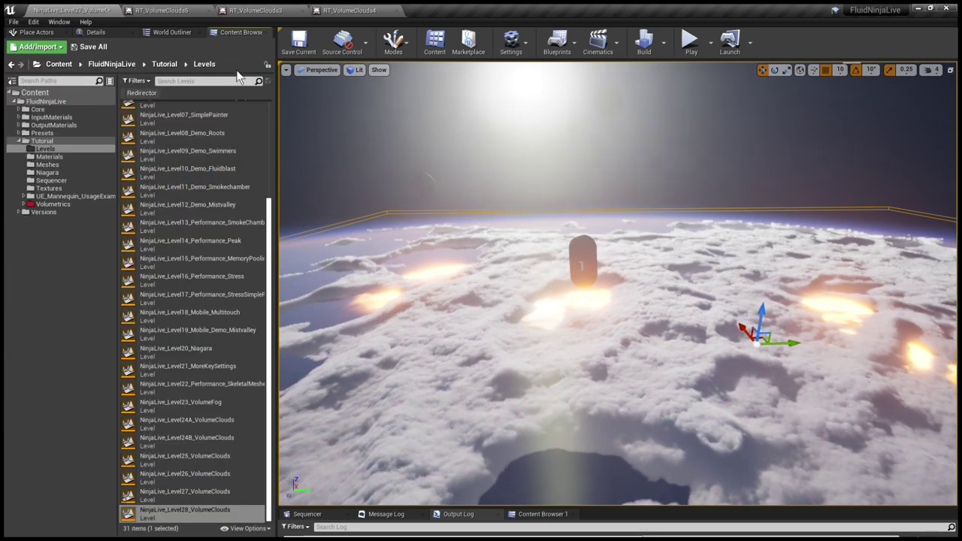
pyautogui.click(60, 204)
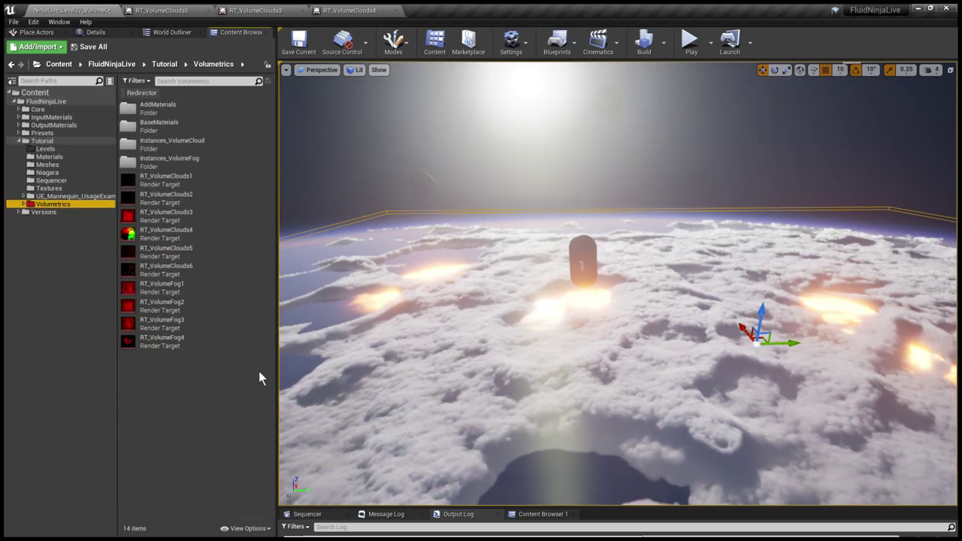
pyautogui.click(766, 334)
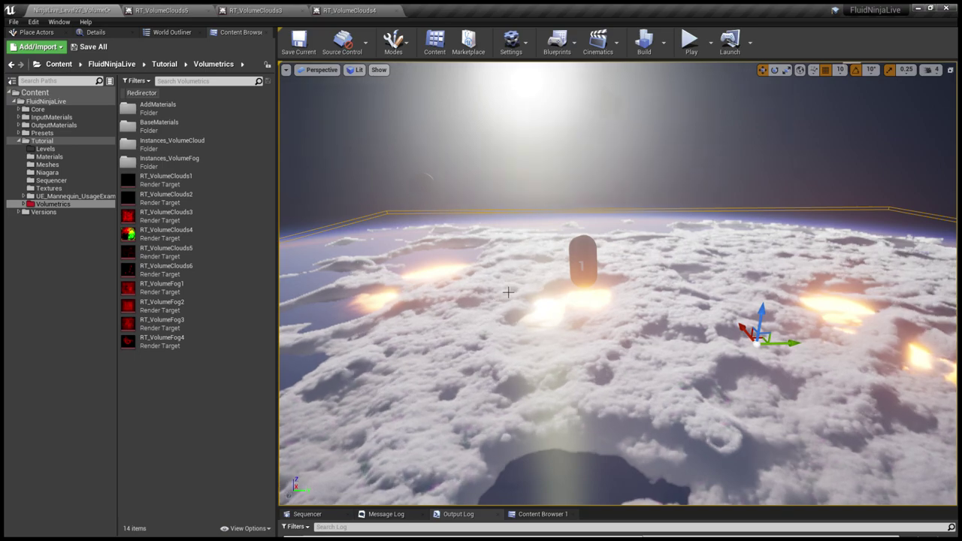
pyautogui.hotkey('alt', 'p')
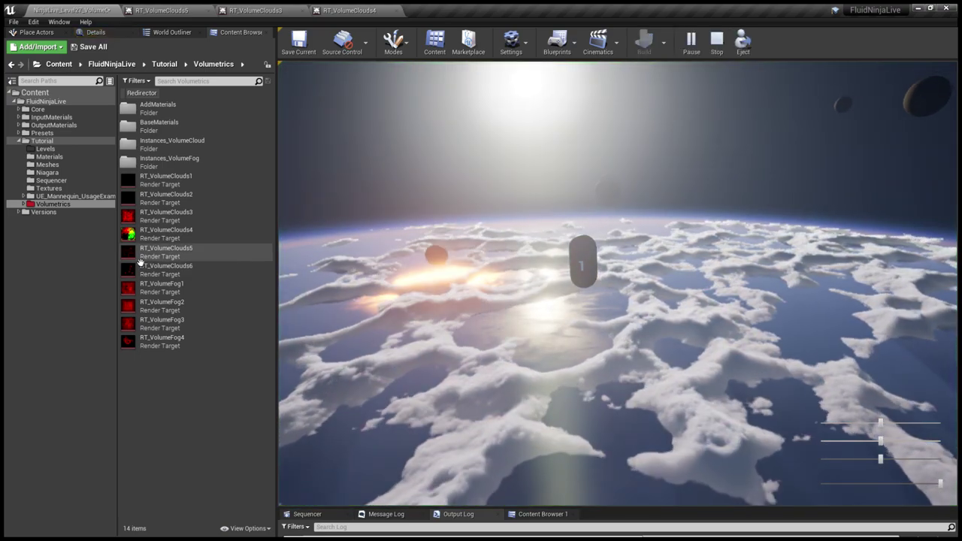
# Step: Examine the live contents of the render targets RT_VolumeClouds5, RT_VolumeClouds3 and RT_VolumeClouds4 while the level plays
pyautogui.doubleClick(136, 258)
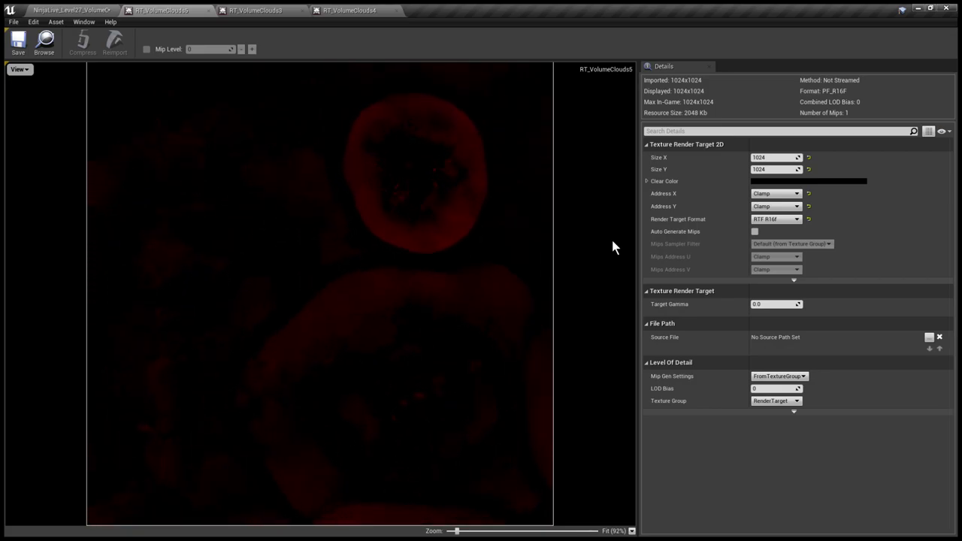
pyautogui.click(274, 7)
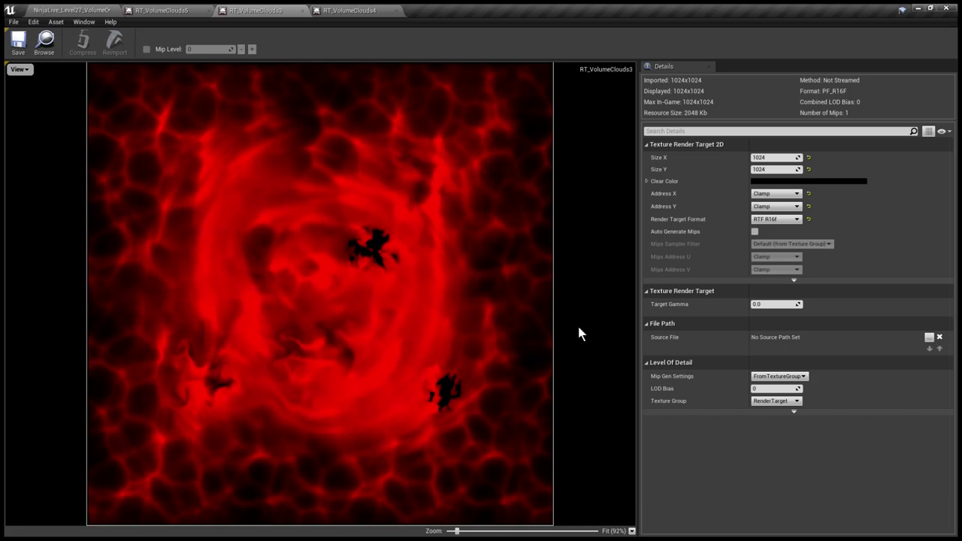
pyautogui.click(349, 9)
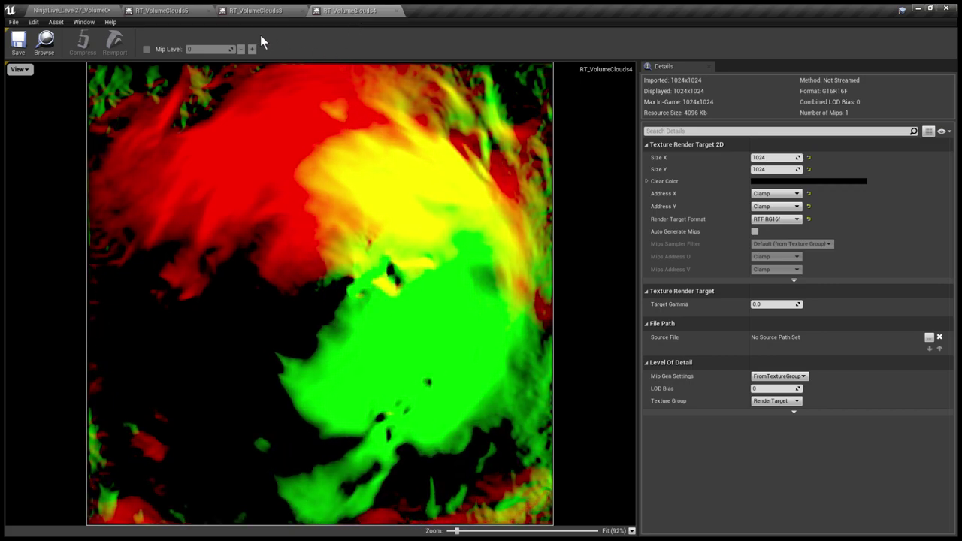
# Step: Return to the NinjaLive_Level27_VolumeClouds level and stop the play session
pyautogui.click(83, 10)
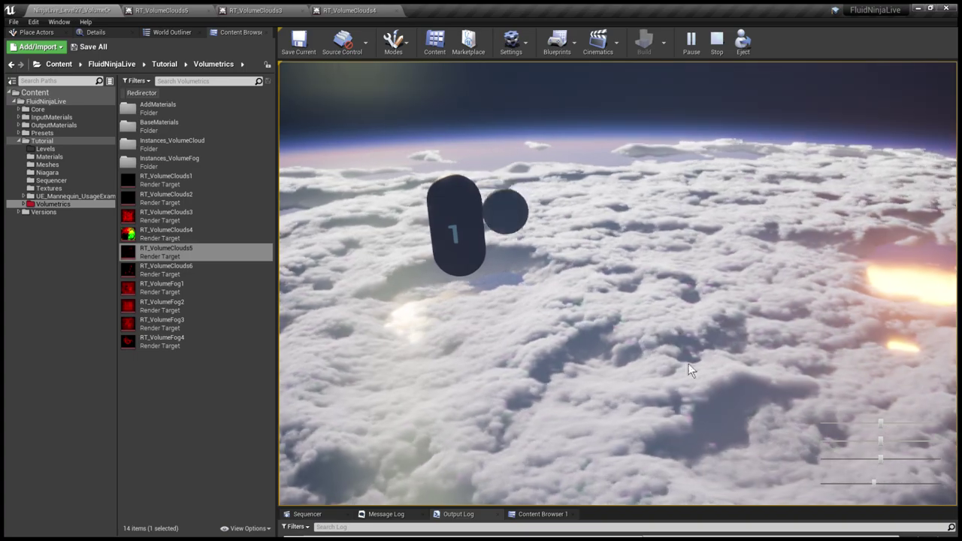
pyautogui.click(688, 363)
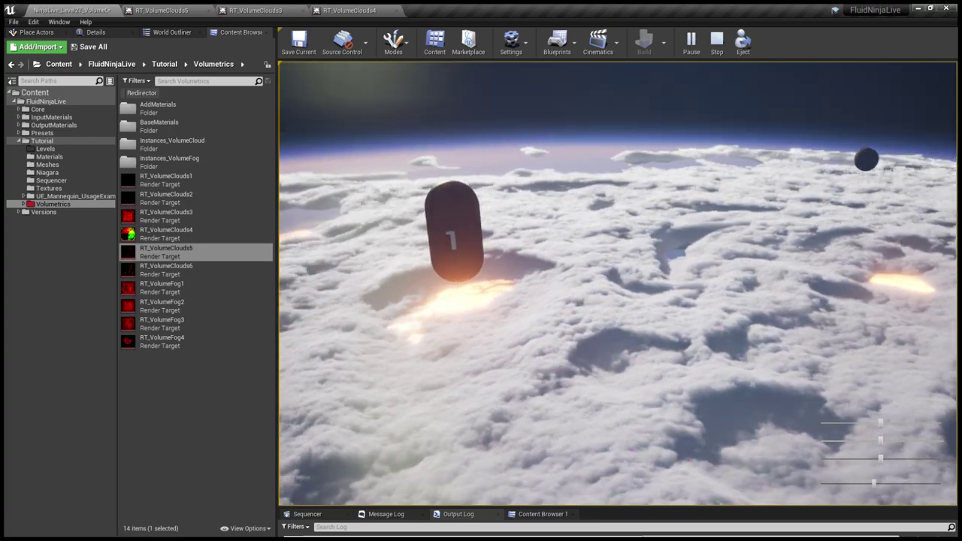
pyautogui.press('Escape')
# Step: Focus the view on the ANCHOR2 actor and show the surrounding cloud area in the full-screen viewport
pyautogui.moveTo(563, 241); pyautogui.dragTo(536, 256, button='right')
pyautogui.click(174, 33)
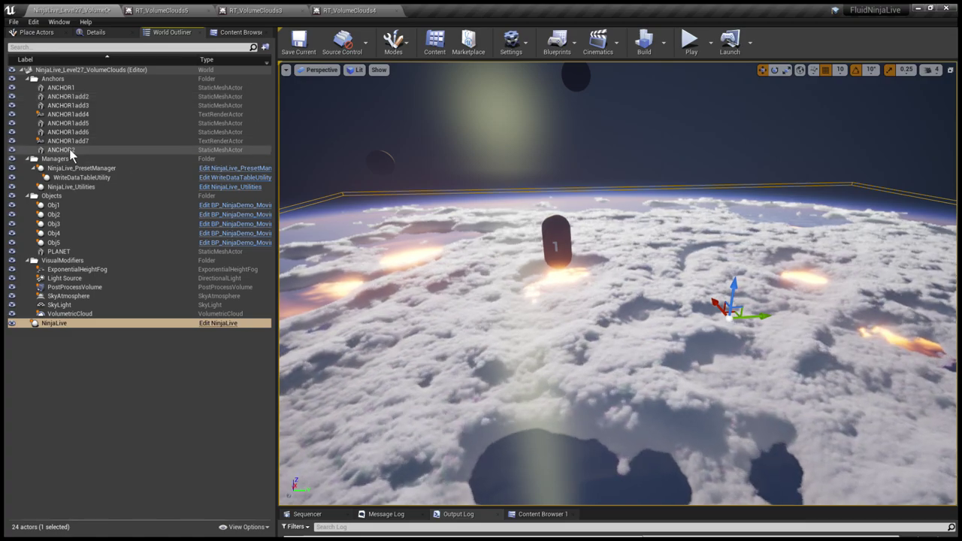
pyautogui.doubleClick(69, 148)
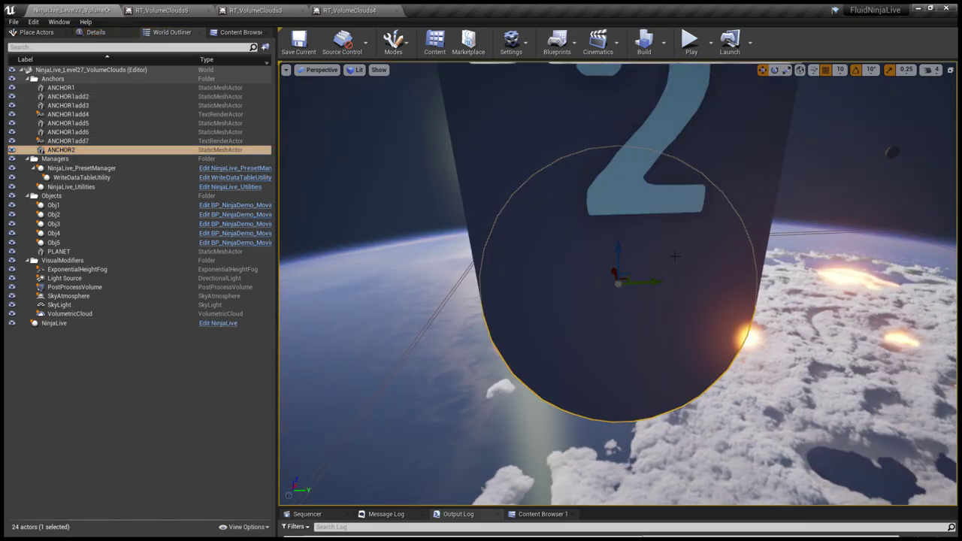
pyautogui.press('s')
pyautogui.press('d')
pyautogui.moveTo(675, 257); pyautogui.dragTo(666, 248, button='right')
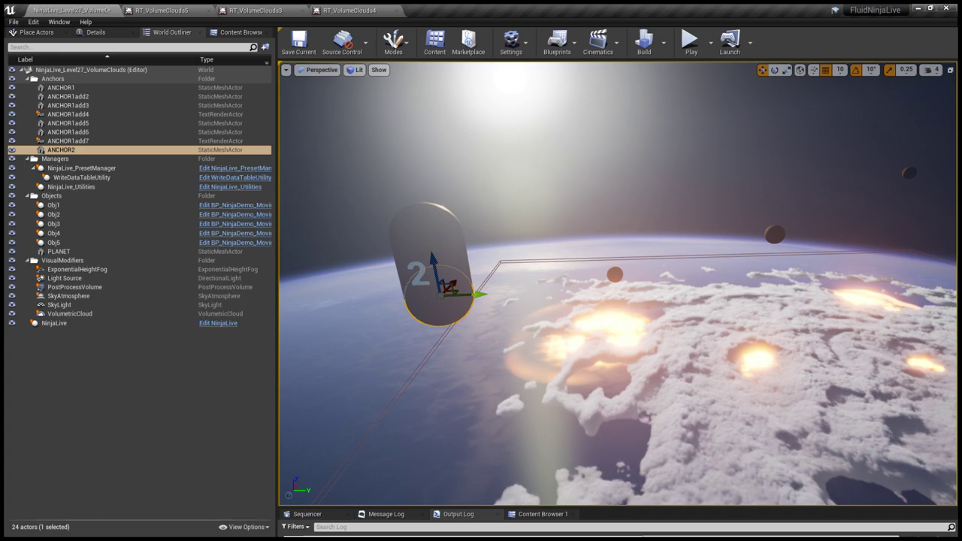
pyautogui.press('F11')
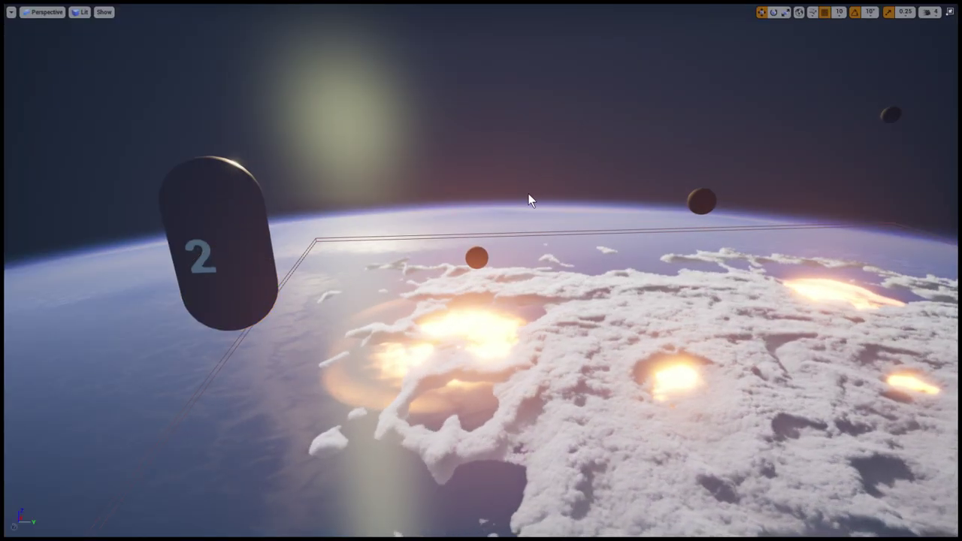
pyautogui.moveTo(526, 199); pyautogui.dragTo(520, 209)
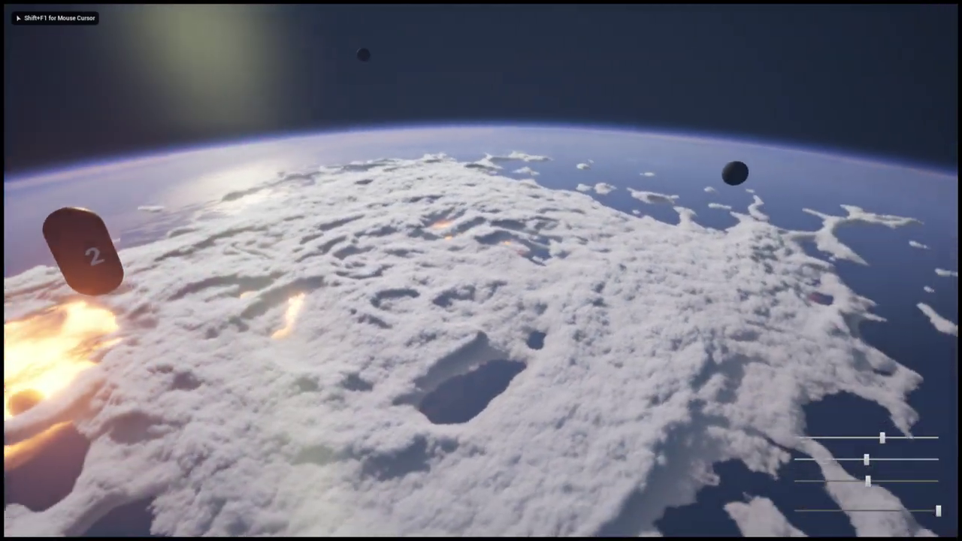
# Step: Fly around the second anchor while the level plays and set the second on-screen slider to its minimum
pyautogui.press('d')
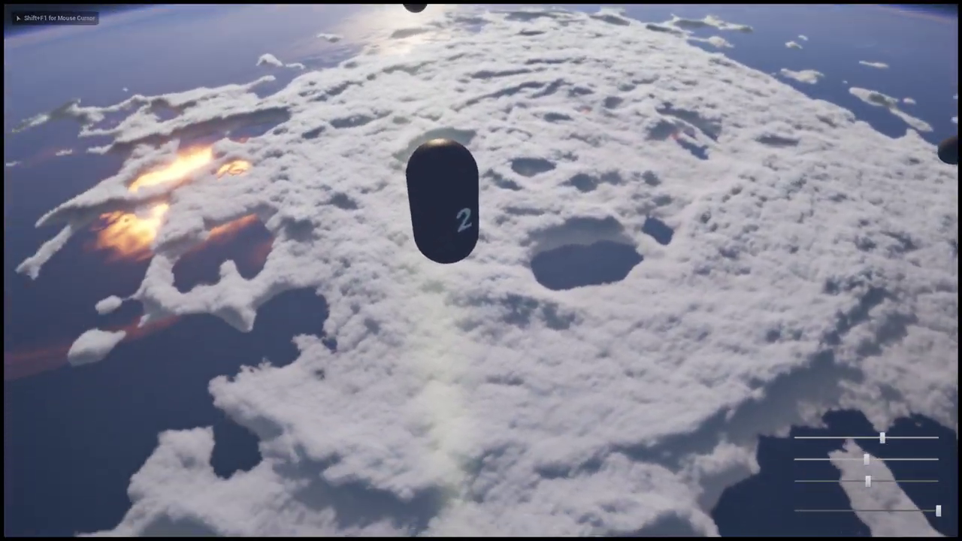
pyautogui.press('d')
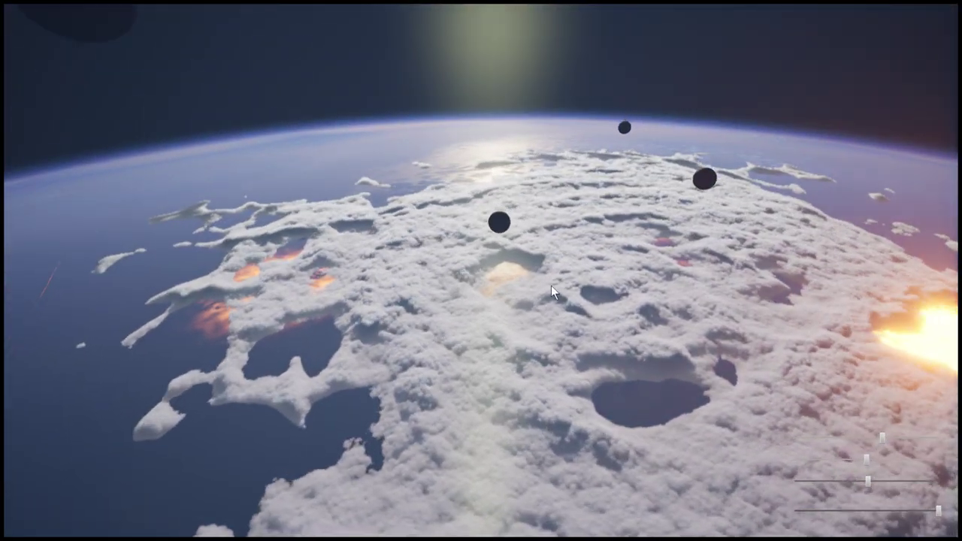
pyautogui.moveTo(865, 461); pyautogui.dragTo(785, 472)
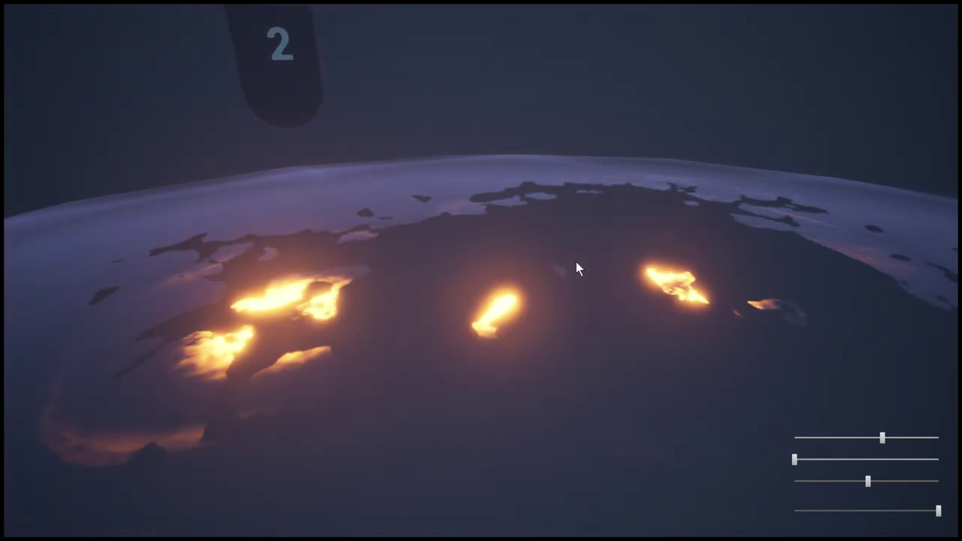
# Step: Stop the play session and restore the editor layout from the full-screen viewport
pyautogui.press('Escape')
pyautogui.moveTo(481, 271); pyautogui.dragTo(561, 328, button='right')
pyautogui.press('F11')
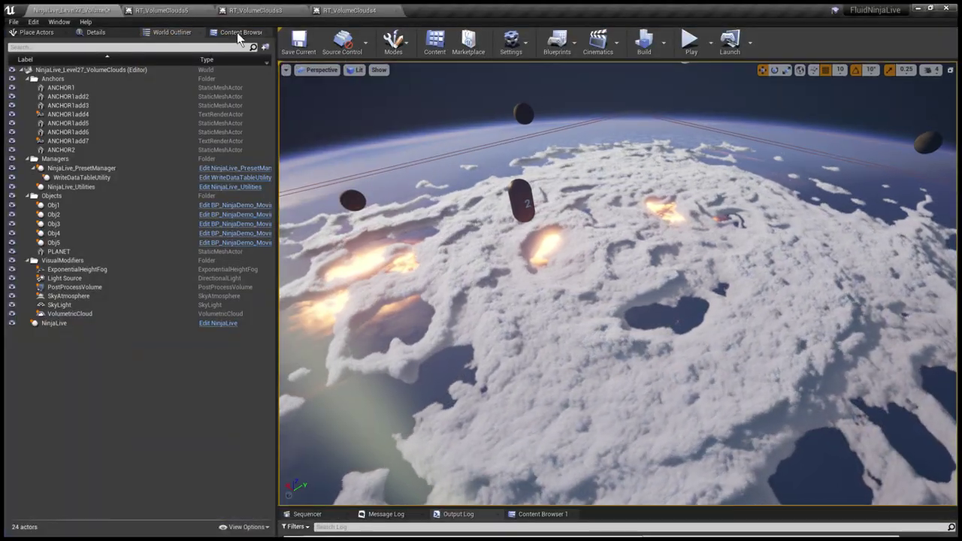
# Step: Open the M_Ocean material from the AddMaterials folder inside Volumetrics
pyautogui.click(238, 32)
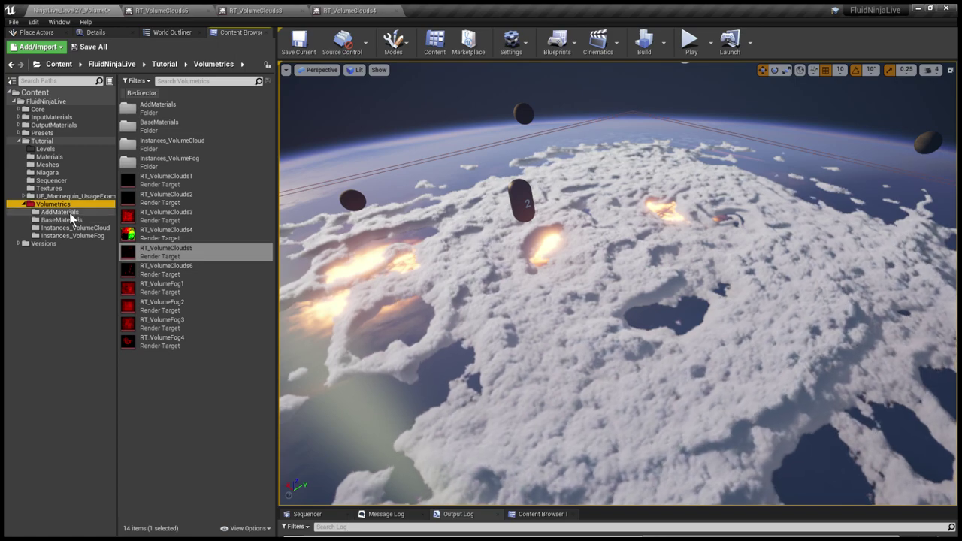
pyautogui.click(74, 213)
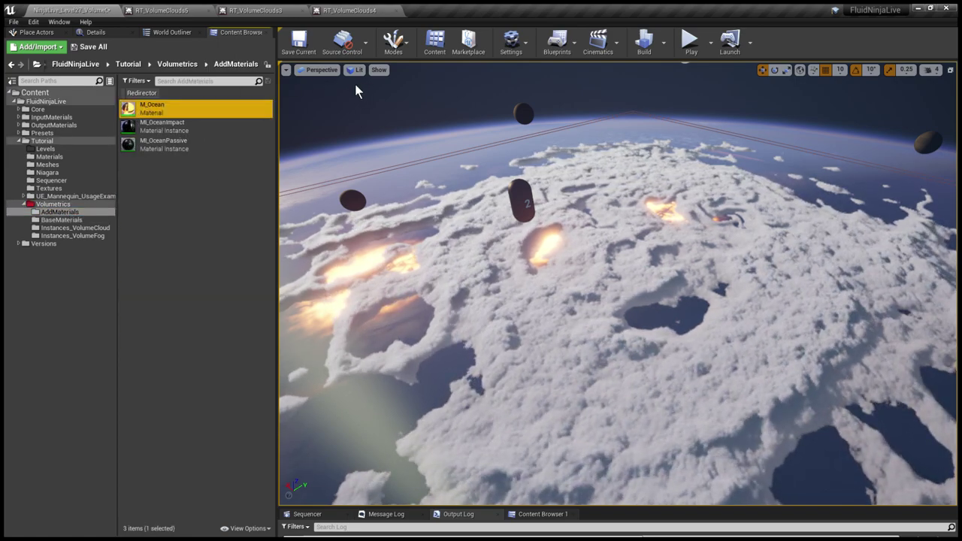
# Step: Examine M_Ocean's Impact and ShockWave nodes, including PaintBuffer and PressureBuffer, and its MultiLevelNoiseMixer group
pyautogui.scroll(8, 343, 172)
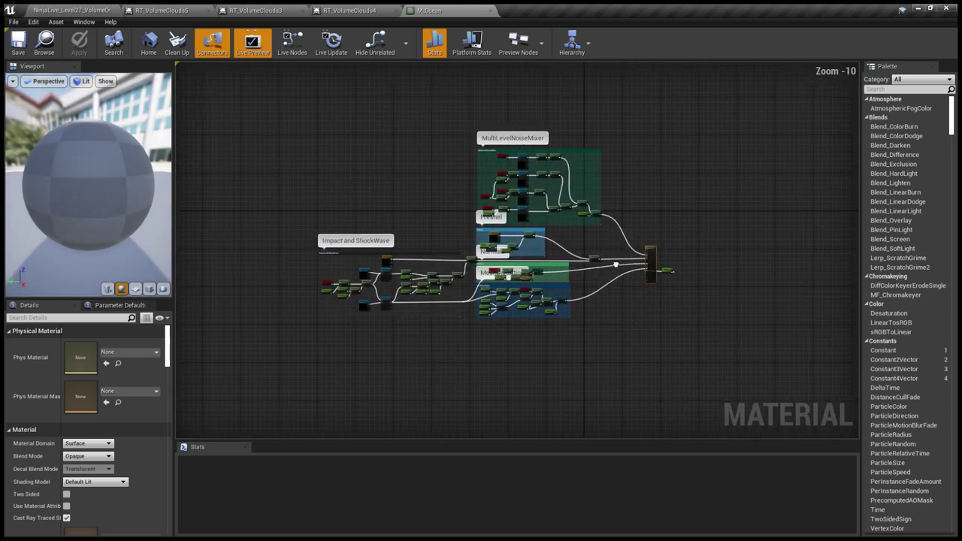
pyautogui.moveTo(512, 264); pyautogui.dragTo(454, 294, button='right')
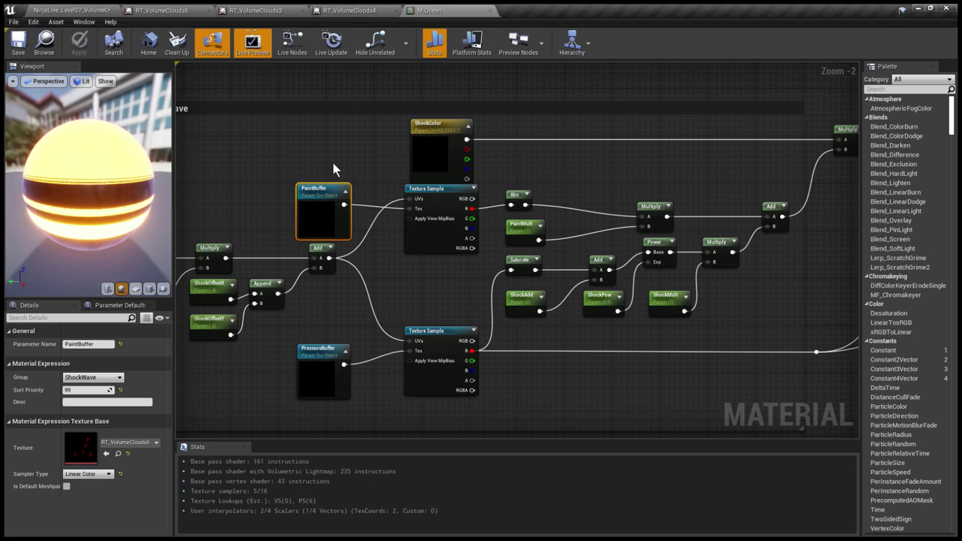
pyautogui.moveTo(88, 188); pyautogui.dragTo(149, 188)
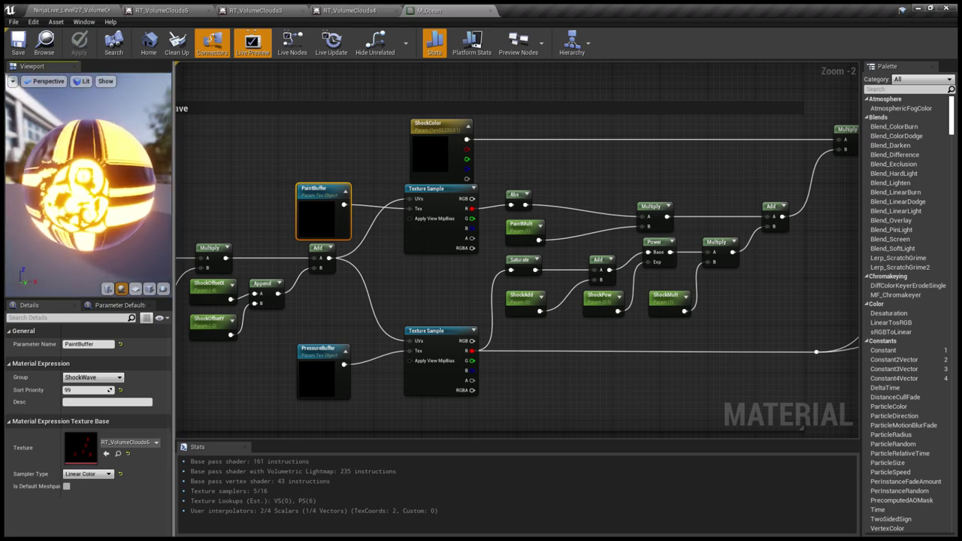
pyautogui.moveTo(258, 217); pyautogui.dragTo(327, 191, button='right')
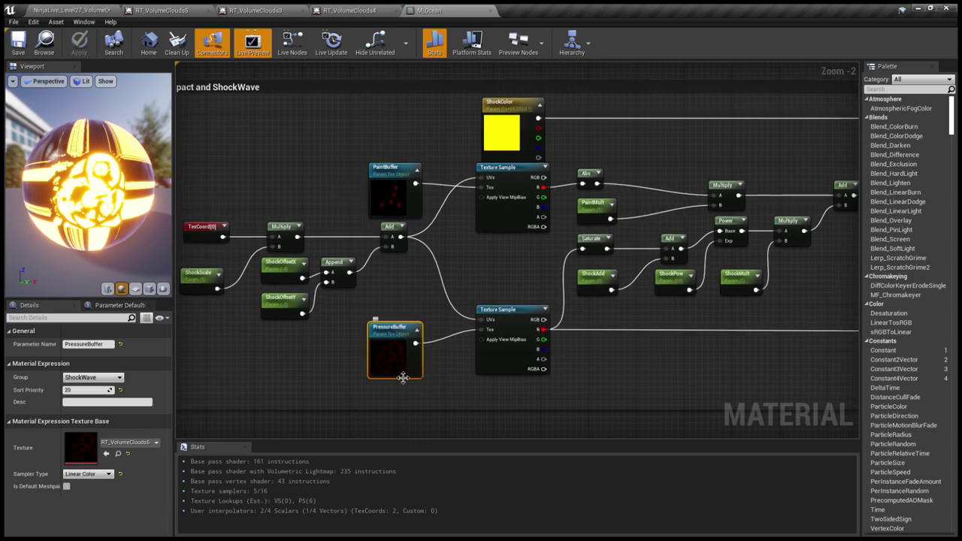
pyautogui.scroll(-4, 506, 274)
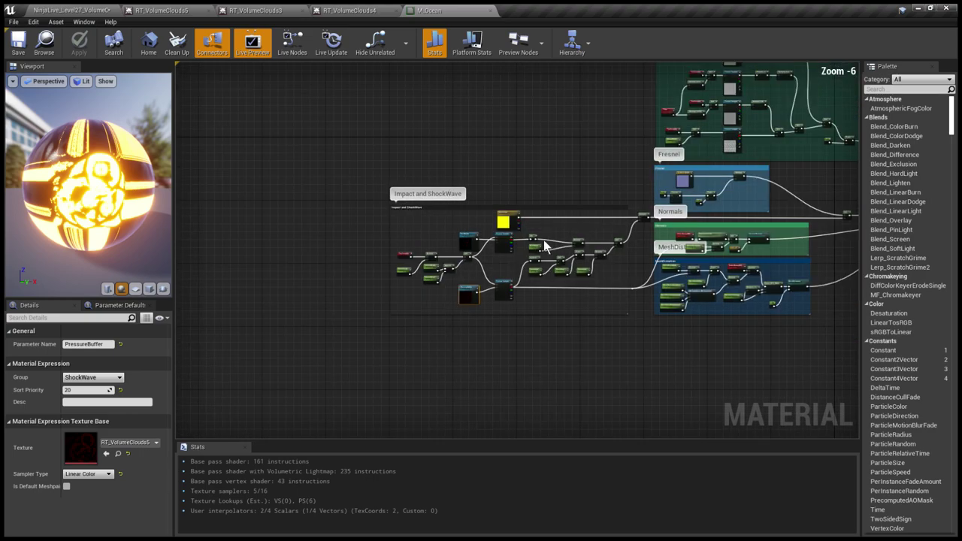
pyautogui.moveTo(548, 248); pyautogui.dragTo(364, 288, button='right')
pyautogui.scroll(5, 543, 212)
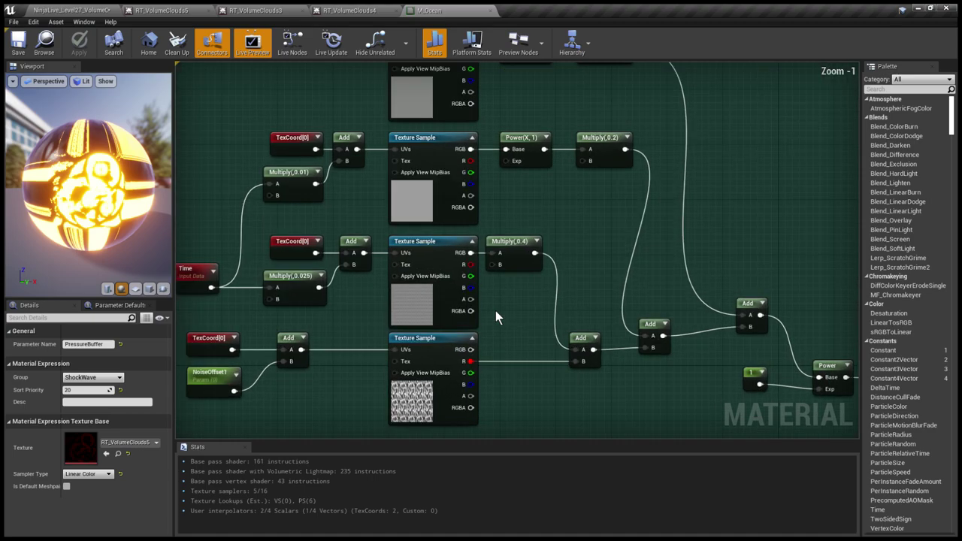
pyautogui.scroll(-3, 594, 248)
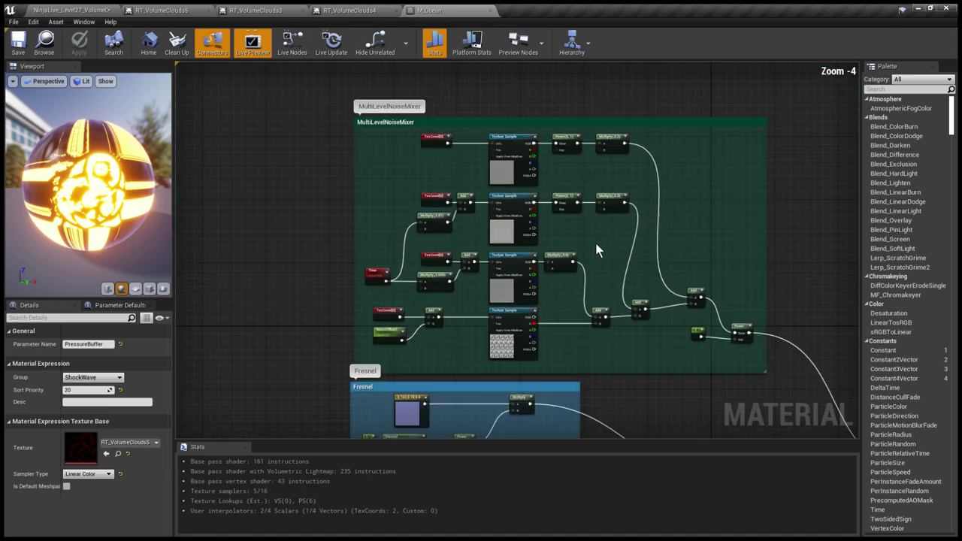
# Step: Examine how M_Ocean's MultiLevelNoiseMixer, Fresnel, Normals and MeshDistortion groups connect to the Impact and ShockWave nodes and the material output
pyautogui.scroll(-1, 599, 250)
pyautogui.moveTo(635, 323); pyautogui.dragTo(553, 246, button='right')
pyautogui.scroll(-2, 554, 246)
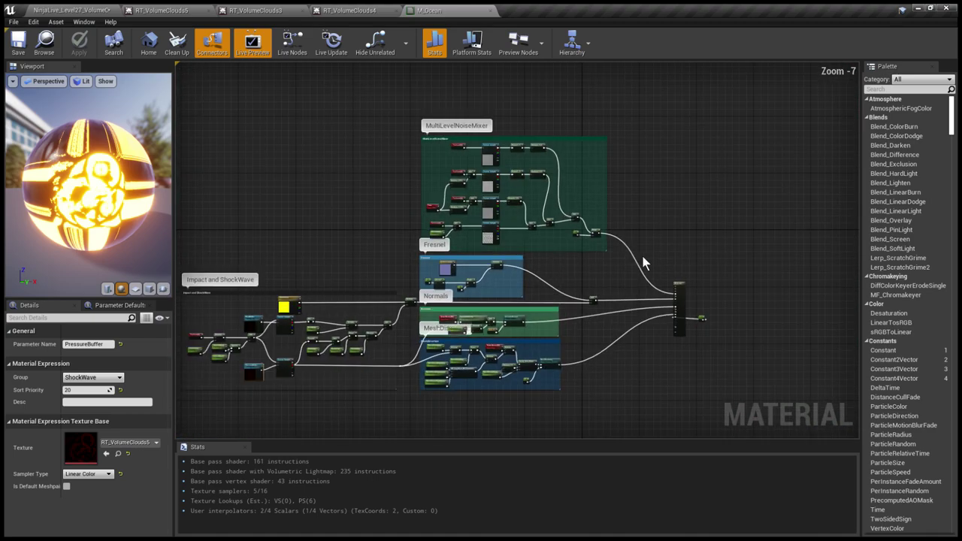
pyautogui.scroll(6, 606, 269)
pyautogui.moveTo(303, 345); pyautogui.dragTo(420, 307, button='right')
pyautogui.scroll(-4, 420, 307)
pyautogui.scroll(2, 412, 300)
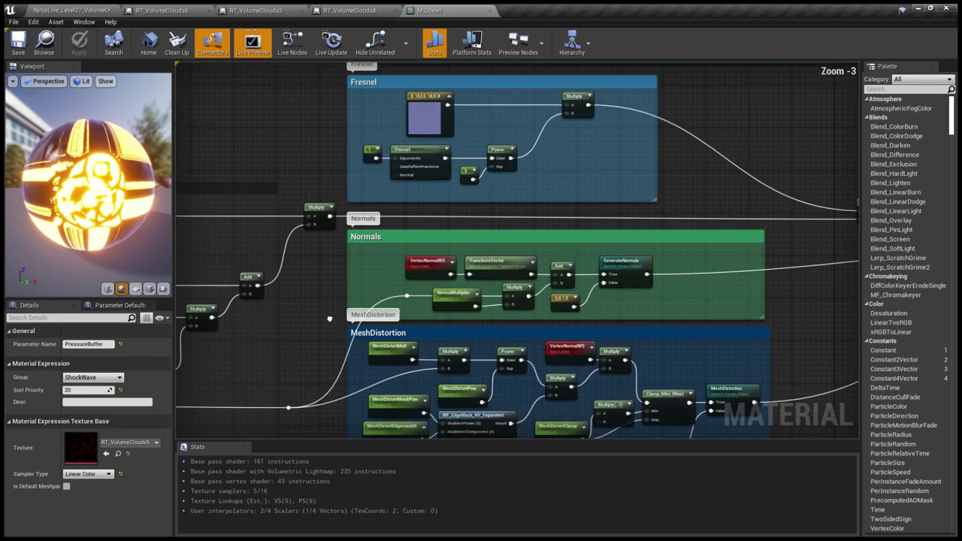
pyautogui.scroll(-1, 413, 300)
pyautogui.moveTo(402, 300); pyautogui.dragTo(471, 291, button='right')
pyautogui.scroll(-2, 471, 291)
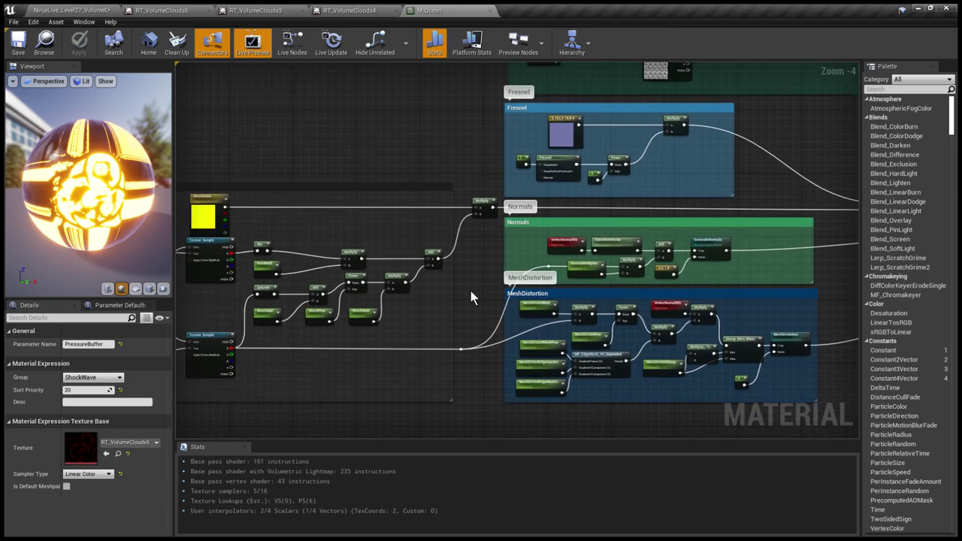
pyautogui.moveTo(403, 314); pyautogui.dragTo(465, 313, button='right')
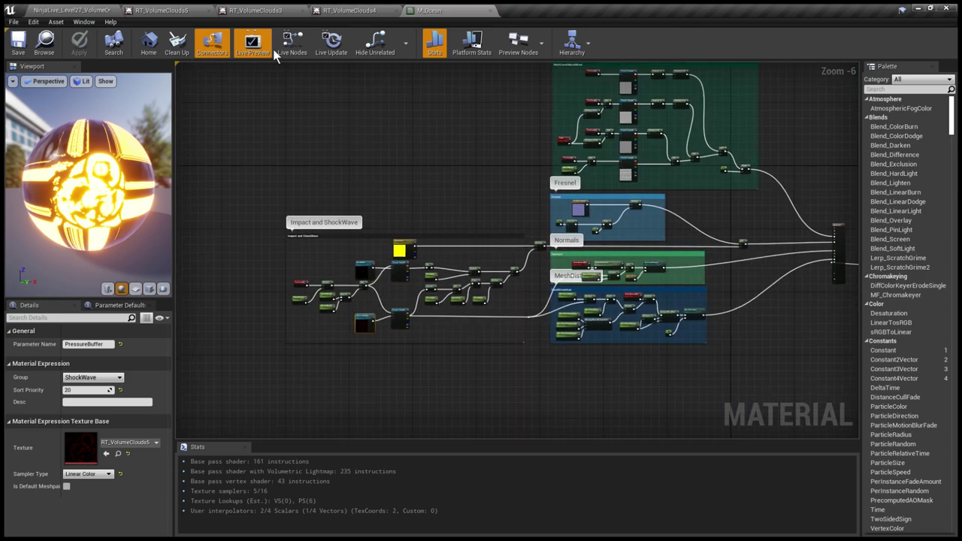
# Step: Return to the level editor and open the M_VolumeCloud_DensityVelocity material from the BaseMaterials folder to view its whole node graph
pyautogui.click(74, 9)
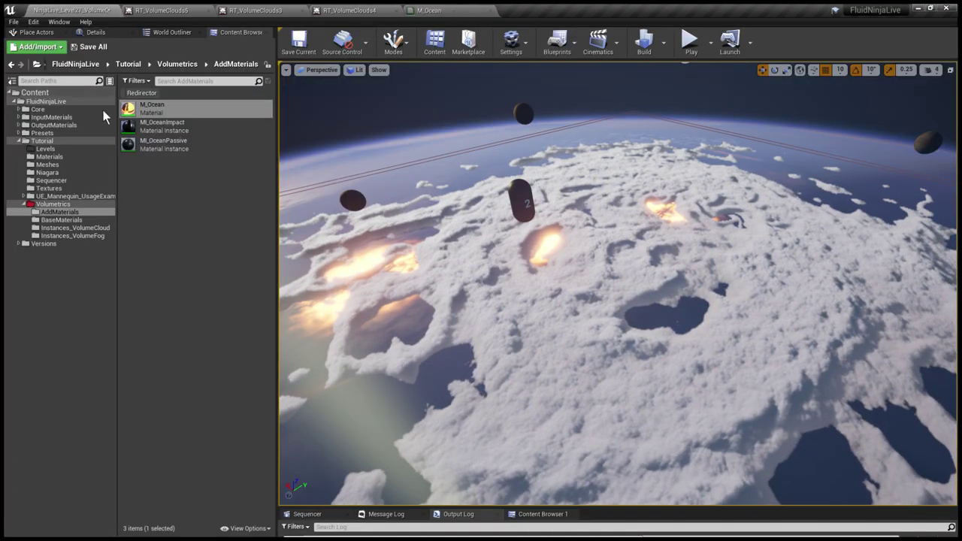
pyautogui.click(82, 219)
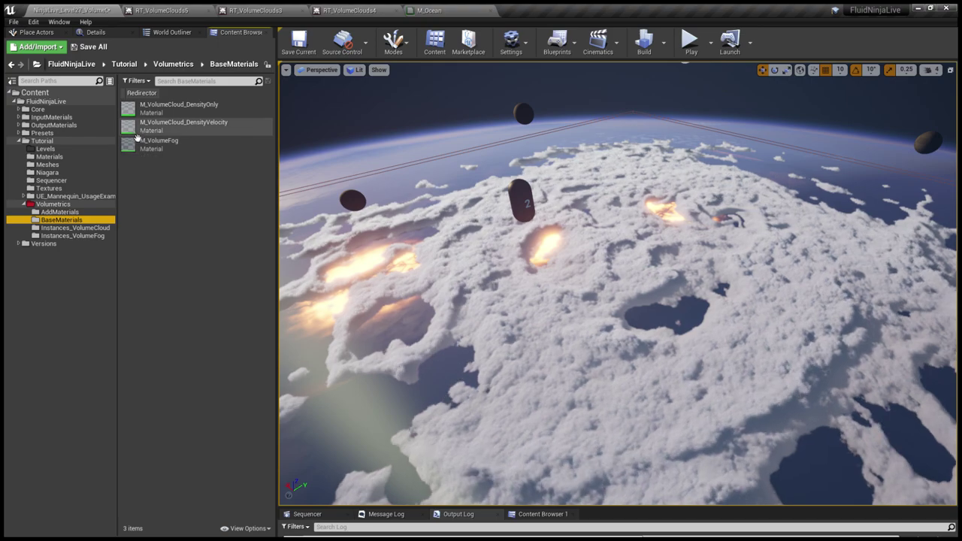
pyautogui.doubleClick(177, 125)
pyautogui.scroll(-6, 339, 209)
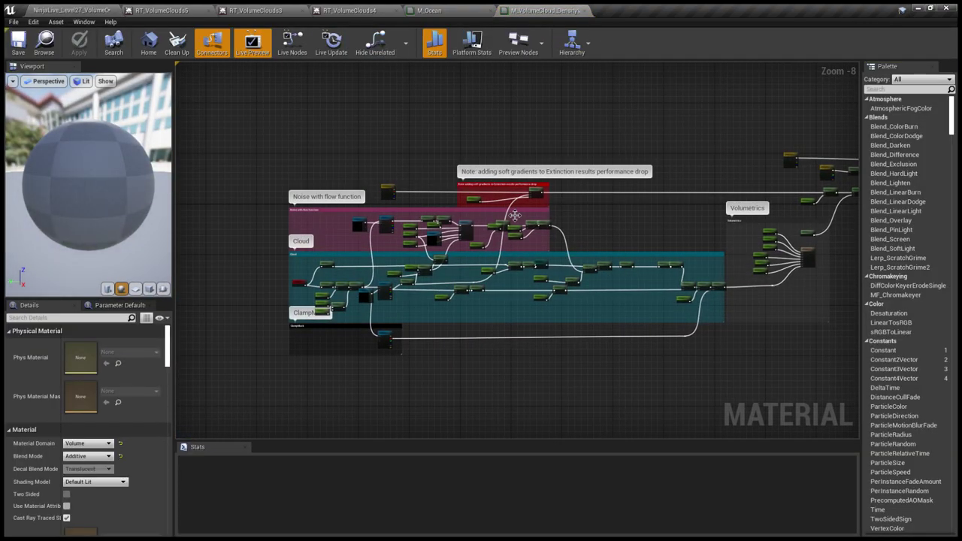
# Step: Return to the level editor and open NinjaLive_Level28_VolumeClouds from the Tutorial Levels folder
pyautogui.click(90, 10)
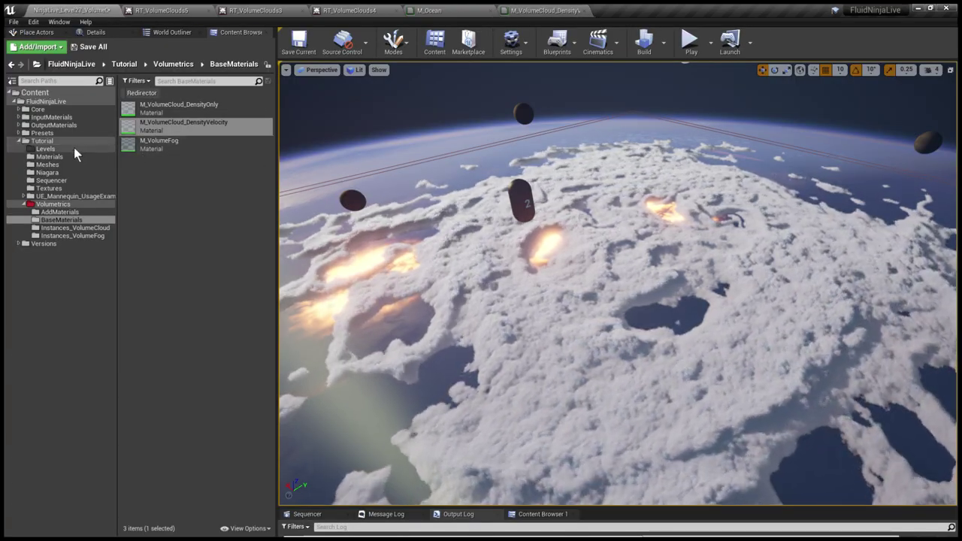
pyautogui.click(75, 148)
pyautogui.scroll(-3, 195, 301)
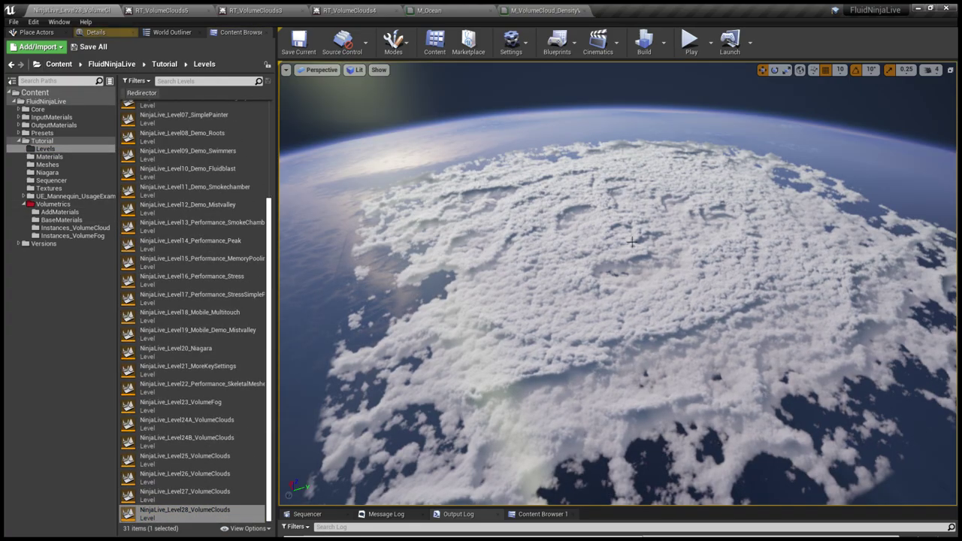
# Step: Play the level in the full-screen viewport and collapse the NinjaLive parameter panel
pyautogui.press('F11')
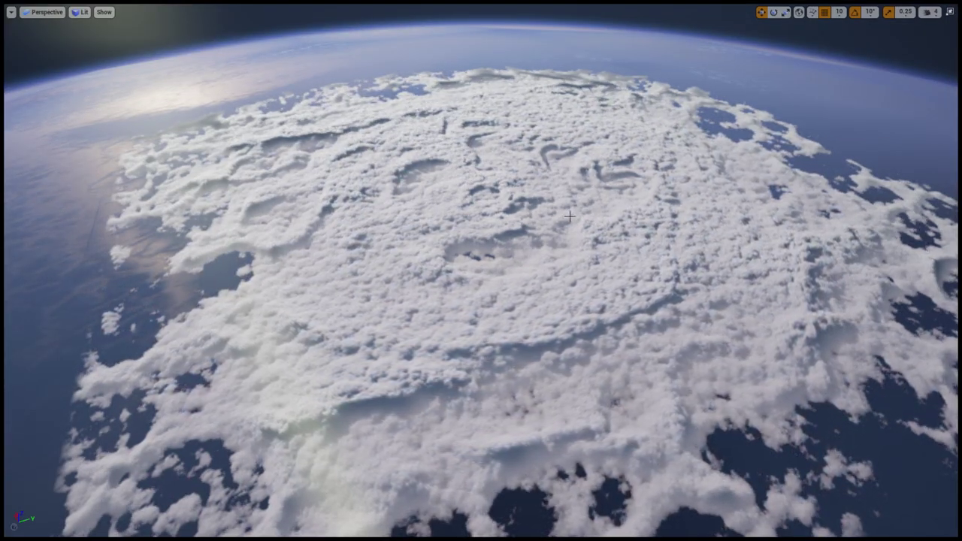
pyautogui.moveTo(481, 271); pyautogui.dragTo(527, 232, button='right')
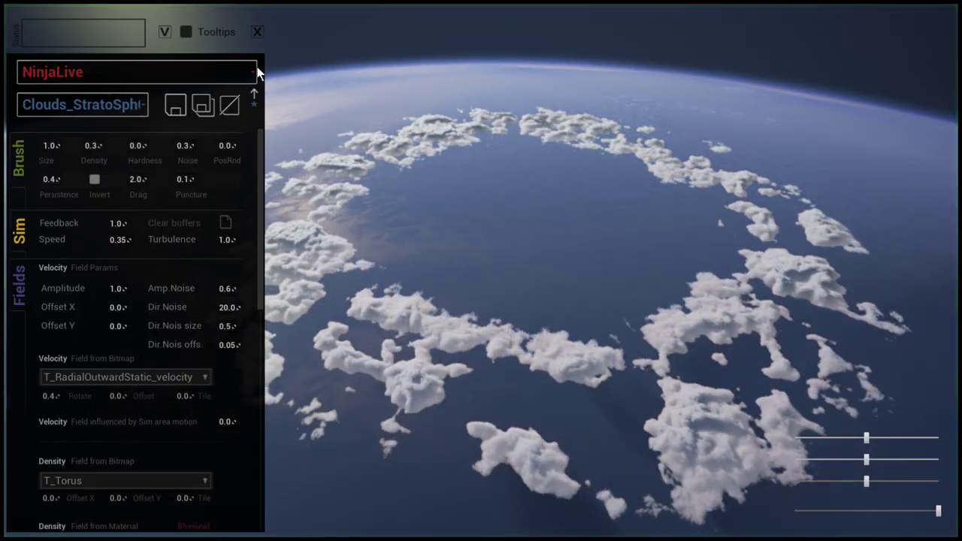
pyautogui.click(165, 32)
# Step: Set the fourth on-screen slider to about its middle and the first one slightly above its middle
pyautogui.moveTo(901, 514); pyautogui.dragTo(869, 511)
pyautogui.moveTo(866, 438)
pyautogui.mouseDown()
pyautogui.moveTo(897, 437)
pyautogui.moveTo(881, 437)
pyautogui.mouseUp()
pyautogui.click(751, 351)
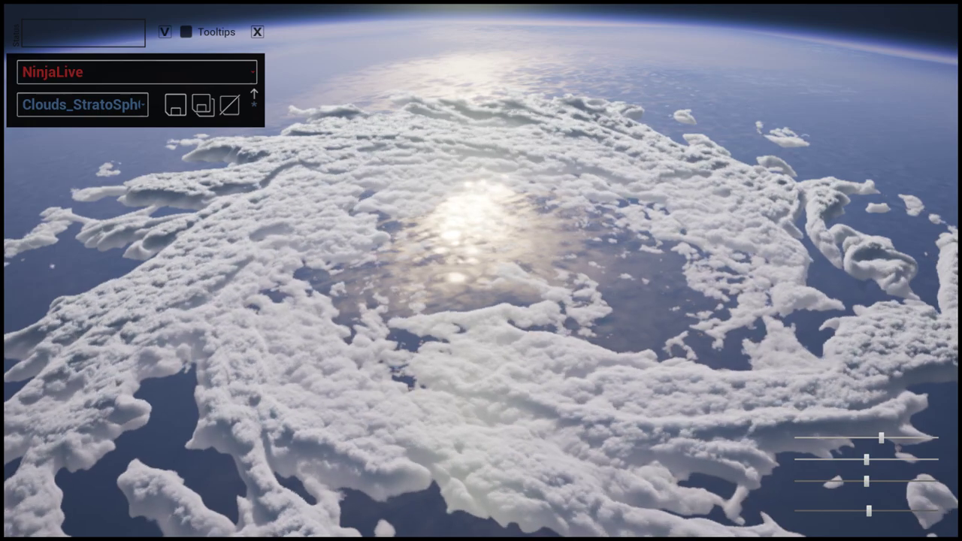
# Step: Expand the NinjaLive panel to check the Velocity and Density field settings, and collapse it again
pyautogui.hotkey('shift', 'F1')
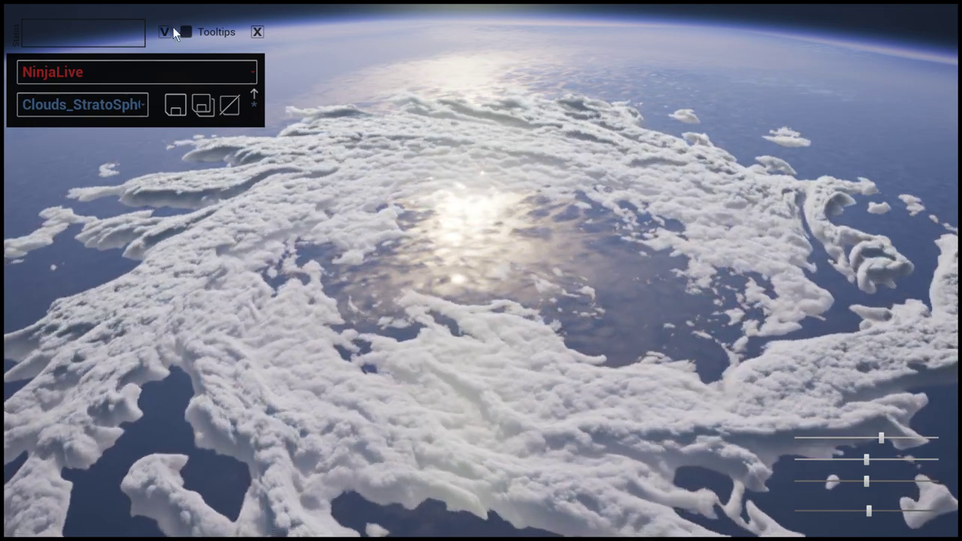
pyautogui.click(173, 31)
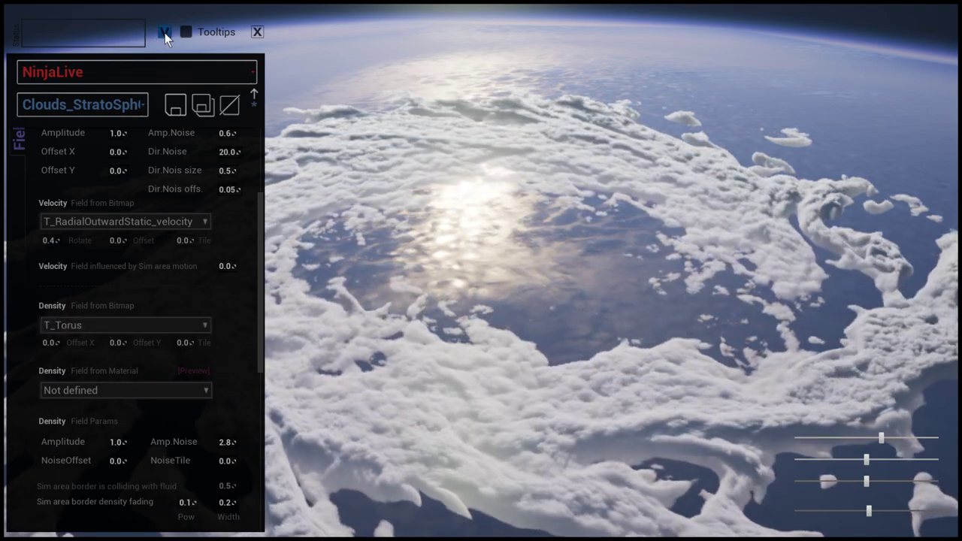
pyautogui.click(165, 32)
pyautogui.click(439, 153)
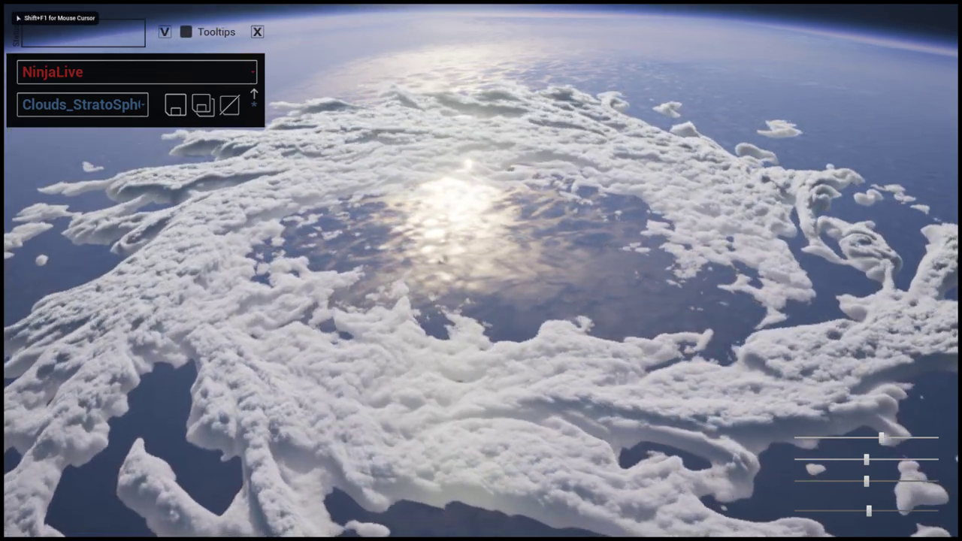
# Step: Stop the play session and leave the full-screen viewport
pyautogui.press('Escape')
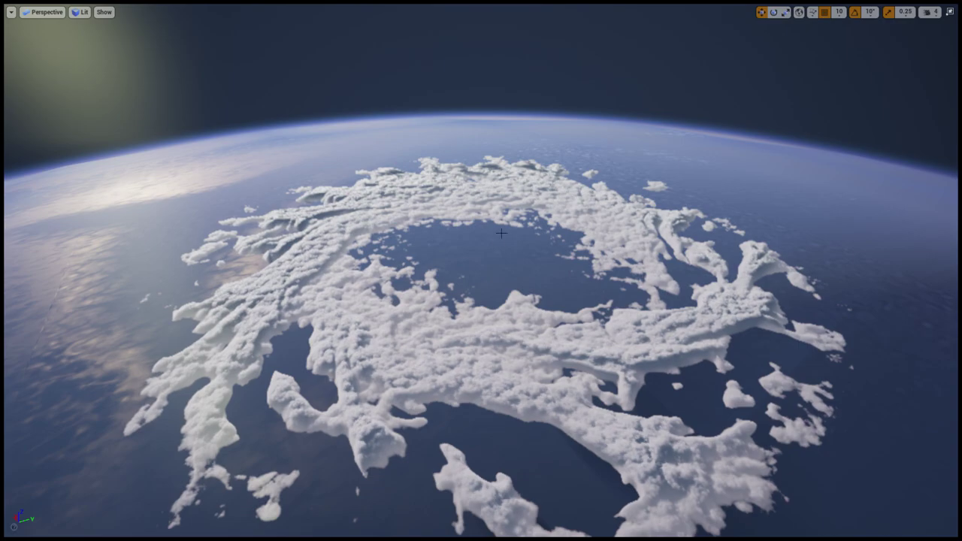
pyautogui.press('F11')
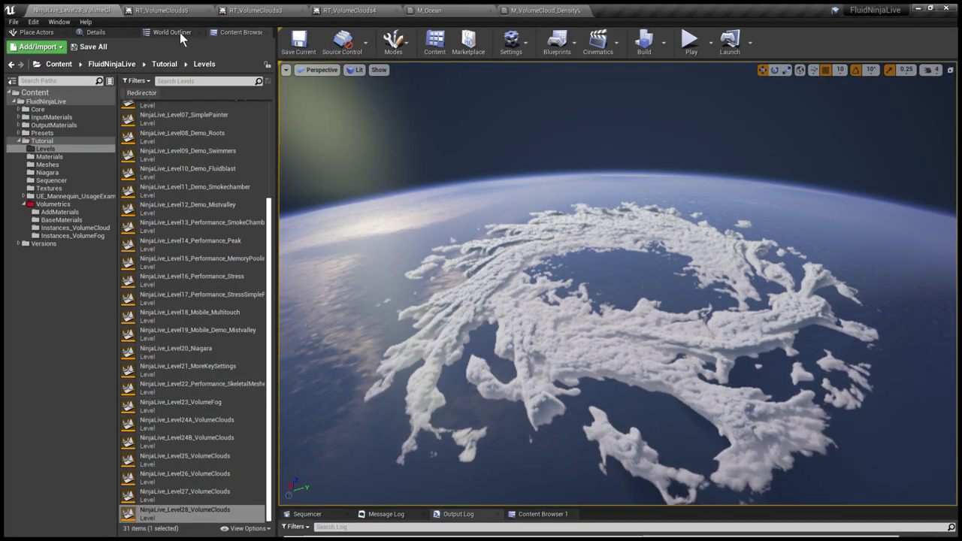
# Step: Select ANCHOR1 in the World Outliner and focus the viewport on it
pyautogui.click(180, 32)
pyautogui.click(75, 89)
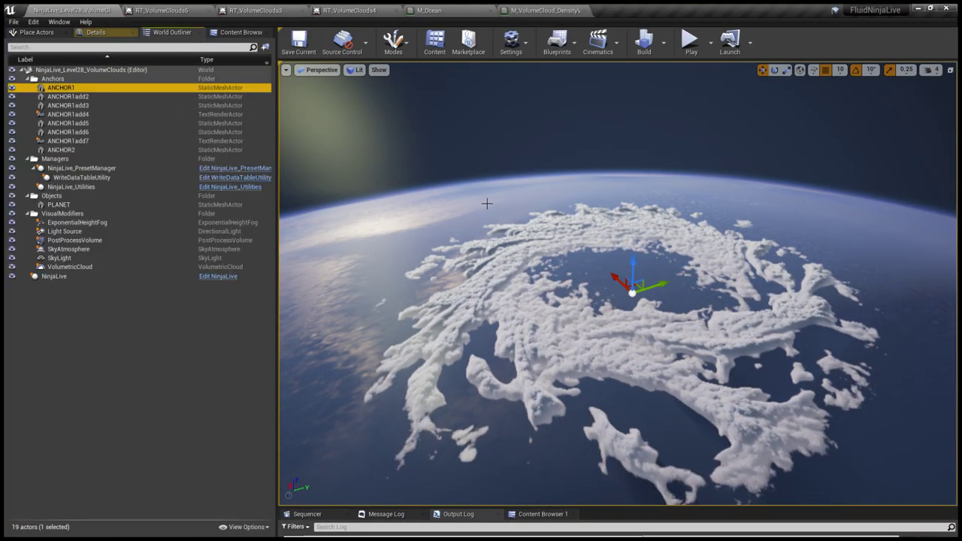
pyautogui.doubleClick(74, 89)
pyautogui.moveTo(647, 262); pyautogui.dragTo(646, 261, button='right')
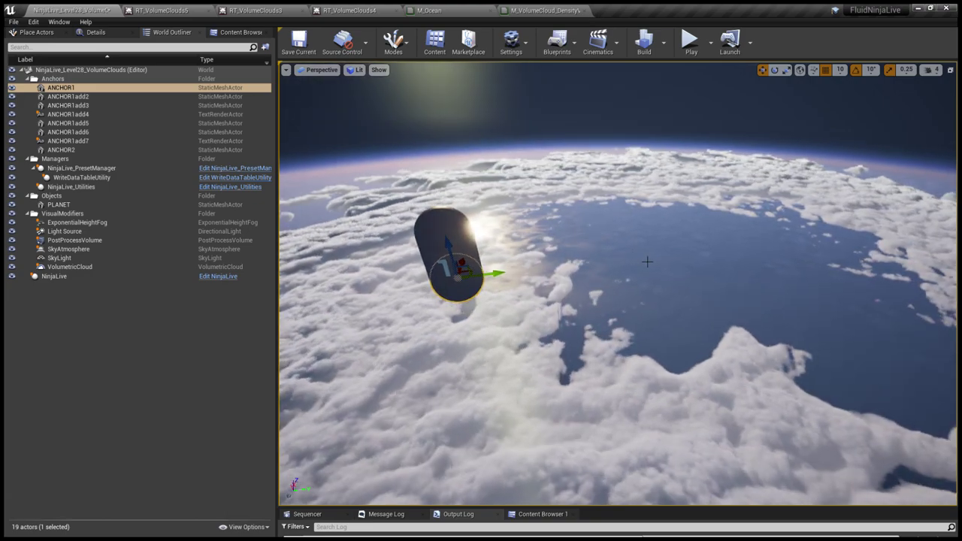
# Step: Play the level full screen from beside ANCHOR1 and raise the first on-screen slider slightly above its middle
pyautogui.press('F11')
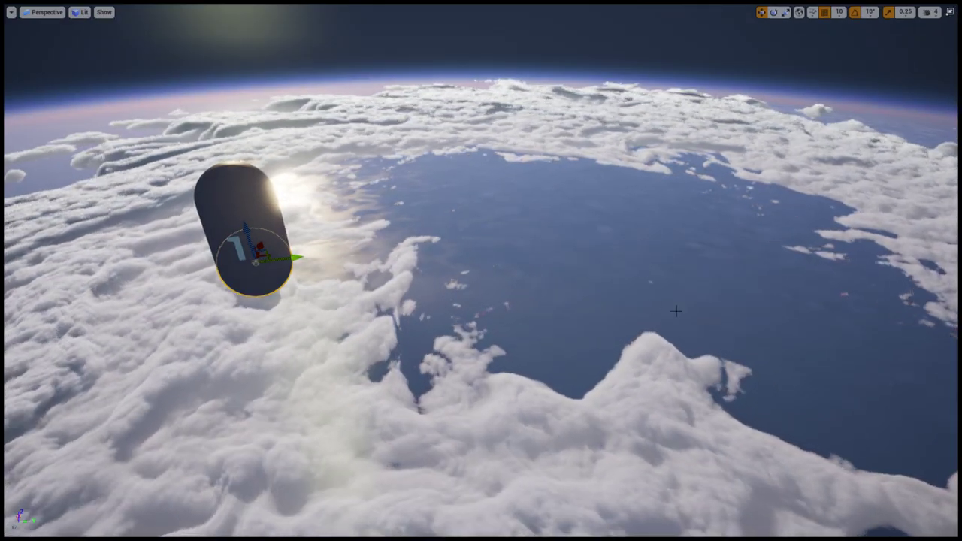
pyautogui.hotkey('alt', 'p')
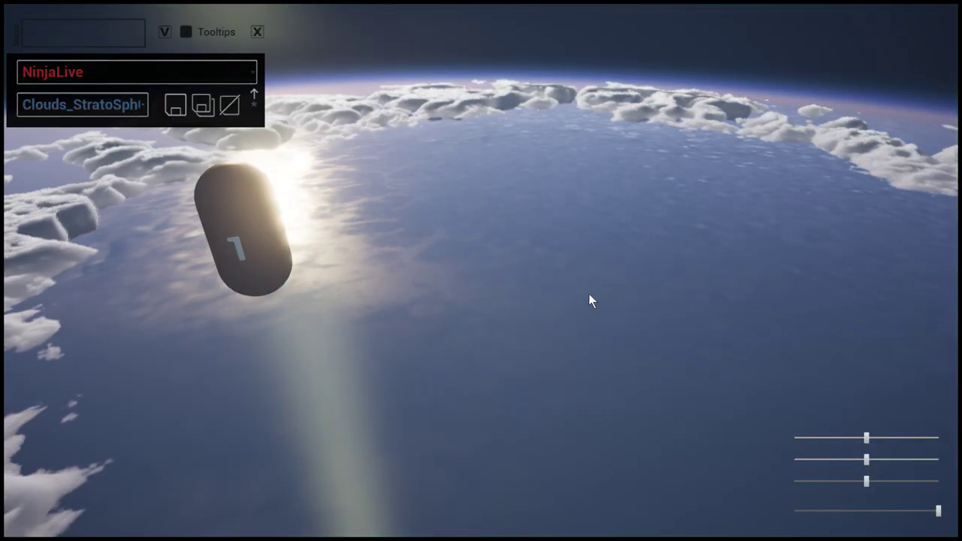
pyautogui.moveTo(866, 437)
pyautogui.mouseDown()
pyautogui.moveTo(887, 437)
pyautogui.moveTo(864, 446)
pyautogui.moveTo(883, 445)
pyautogui.mouseUp()
pyautogui.click(516, 300)
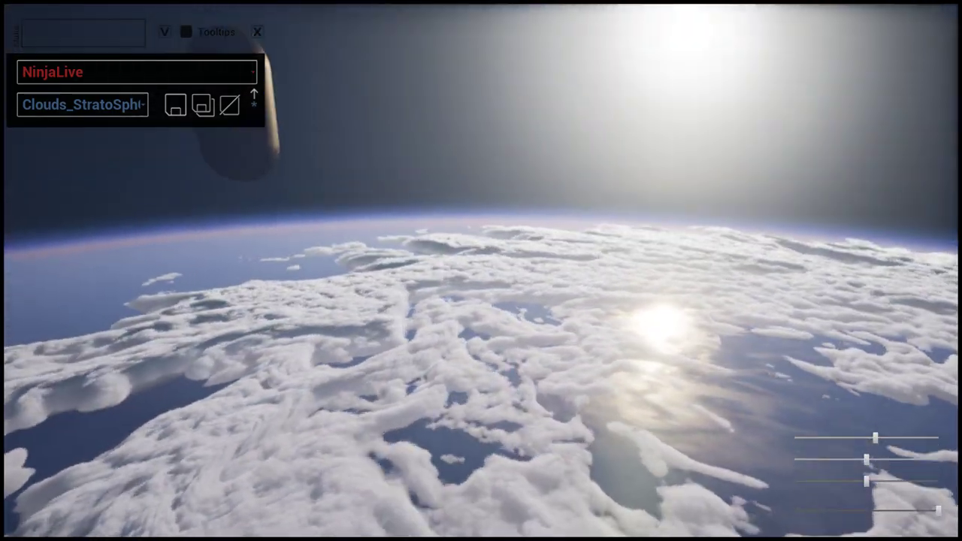
# Step: Fly over the clouds in the running level and lower the fourth on-screen slider to about a fifth of its range
pyautogui.hotkey('shift', 'F1')
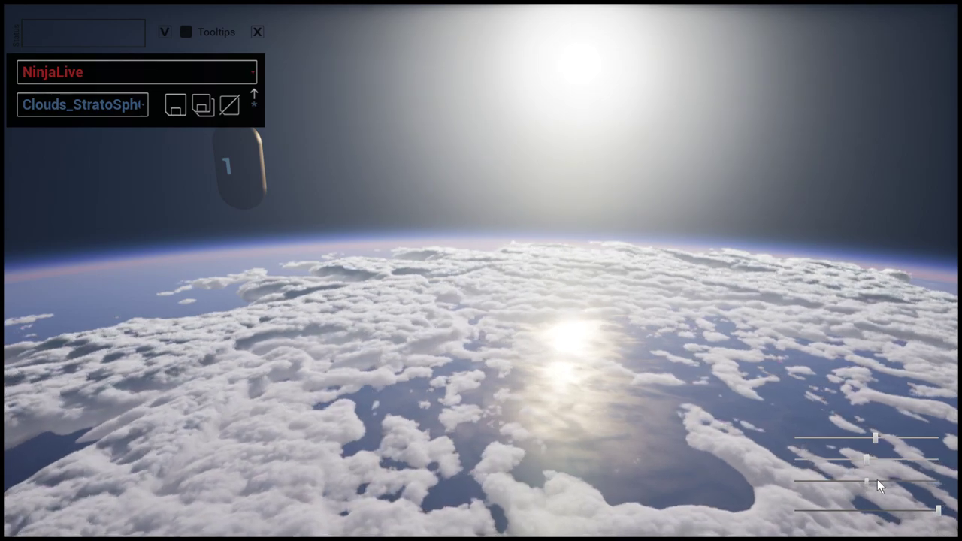
pyautogui.click(481, 271)
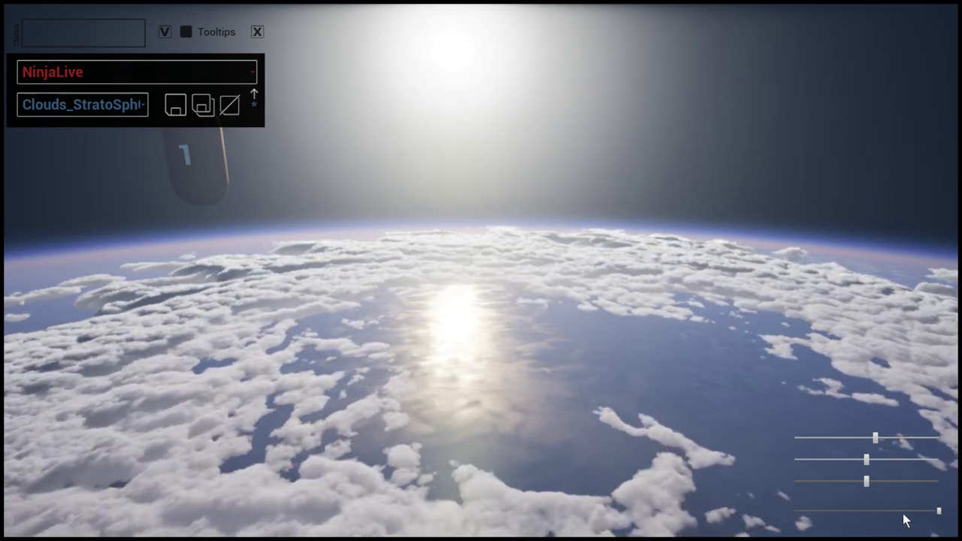
pyautogui.moveTo(905, 519); pyautogui.dragTo(821, 511)
pyautogui.click(654, 445)
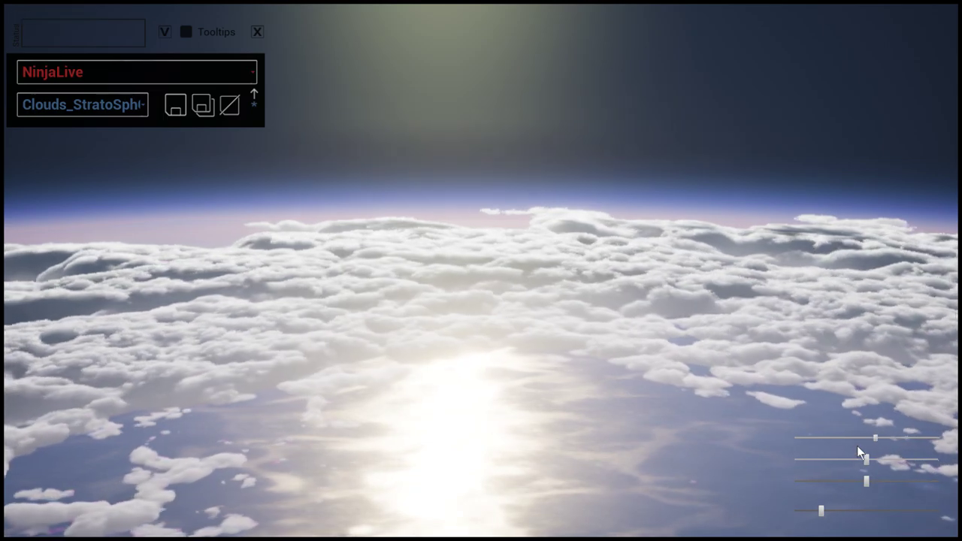
# Step: Raise the first on-screen slider a little further, to about 60% of its range
pyautogui.hotkey('shift', 'F1')
pyautogui.moveTo(876, 437)
pyautogui.mouseDown()
pyautogui.moveTo(849, 438)
pyautogui.moveTo(862, 444)
pyautogui.moveTo(868, 432)
pyautogui.mouseUp()
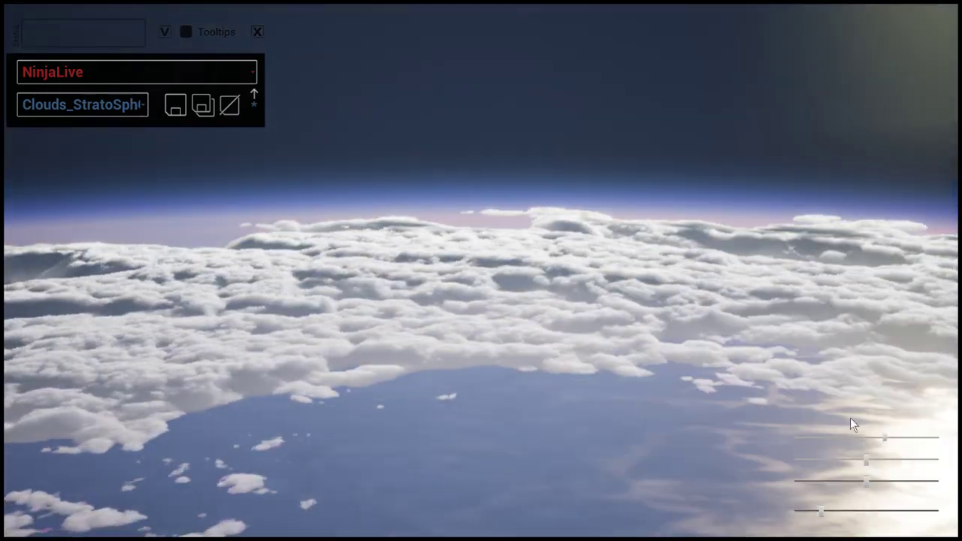
pyautogui.click(868, 432)
# Step: Set the fourth on-screen slider to its maximum and resume flying over the clouds
pyautogui.hotkey('shift', 'F1')
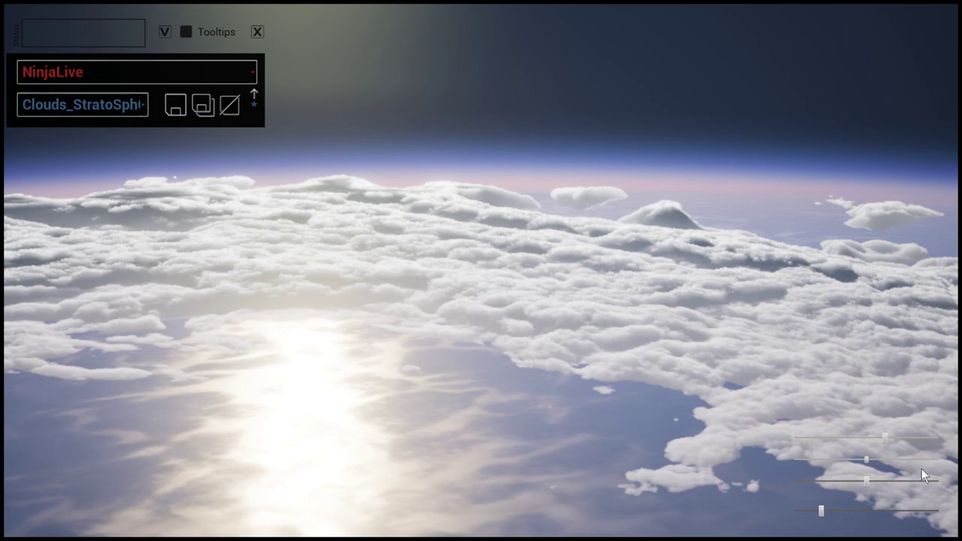
pyautogui.moveTo(821, 512); pyautogui.dragTo(944, 511)
pyautogui.click(954, 489)
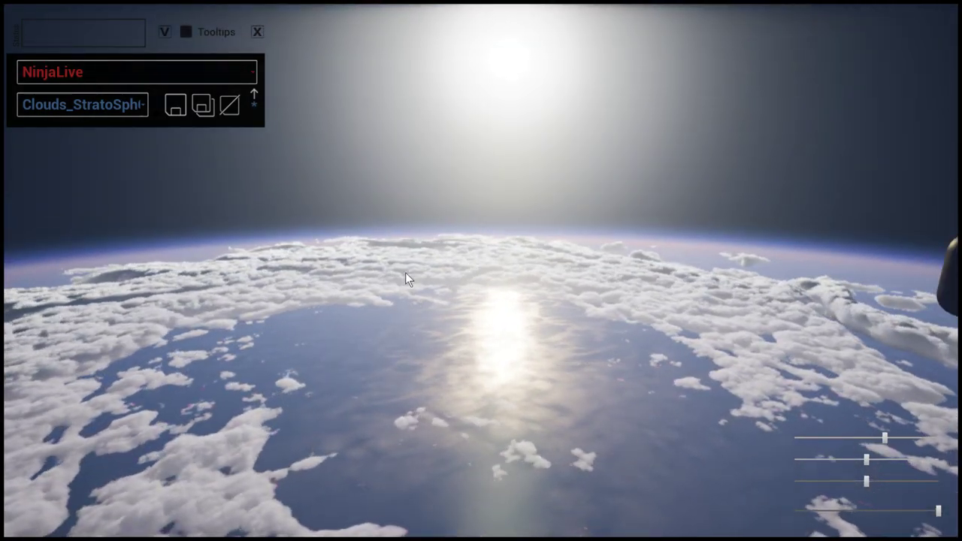
# Step: Look around the cloud ring and exit the full-screen viewport while the level keeps playing, with the mouse cursor released
pyautogui.moveTo(406, 272); pyautogui.dragTo(451, 270)
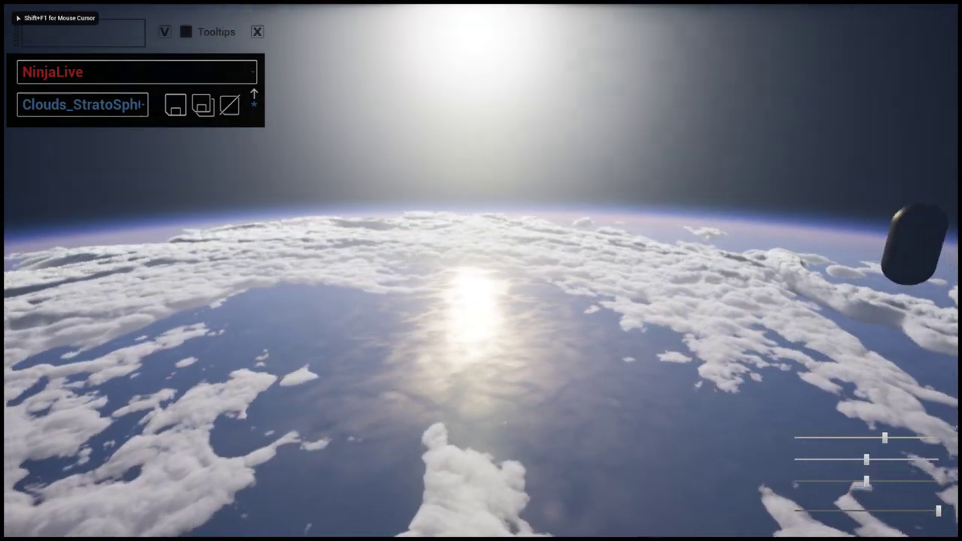
pyautogui.hotkey('shift', 'F1')
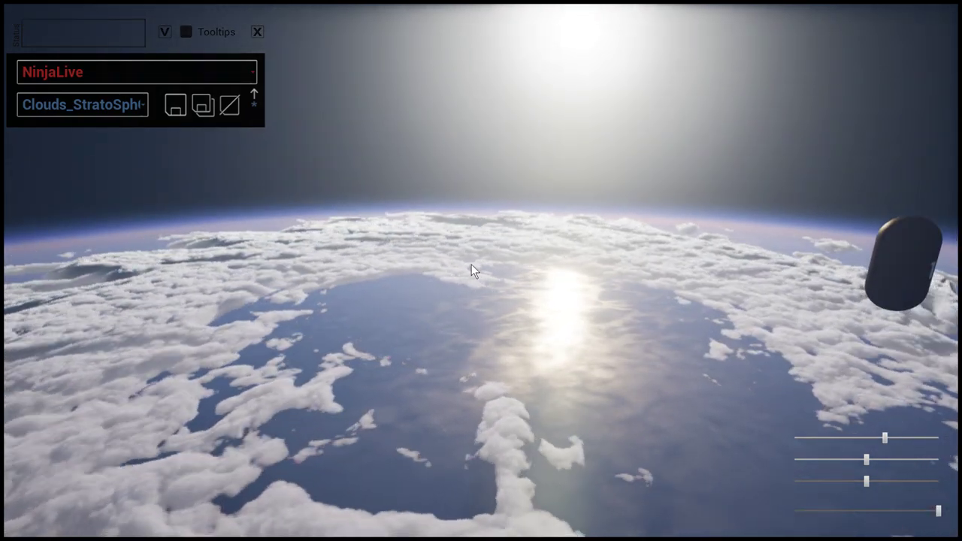
pyautogui.press('F11')
pyautogui.click(597, 251)
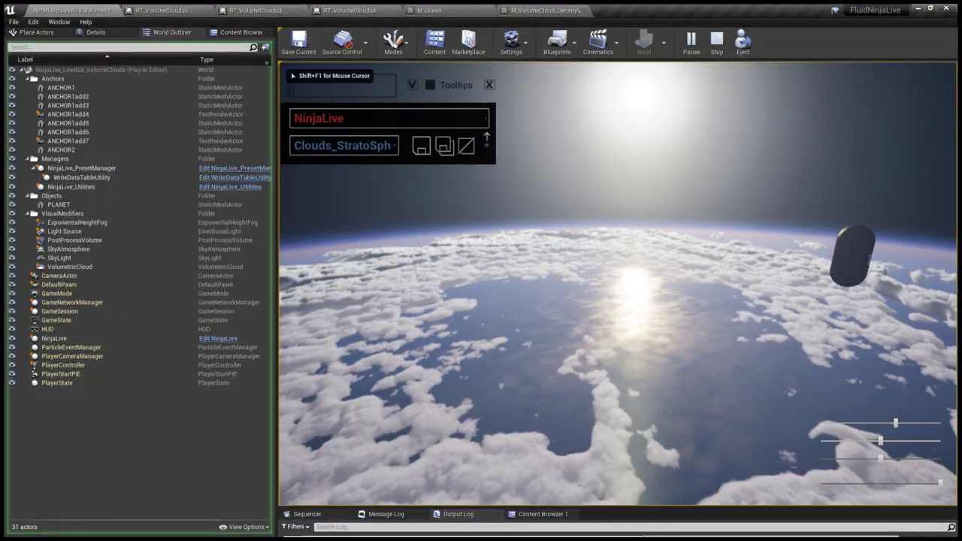
pyautogui.hotkey('shift', 'F1')
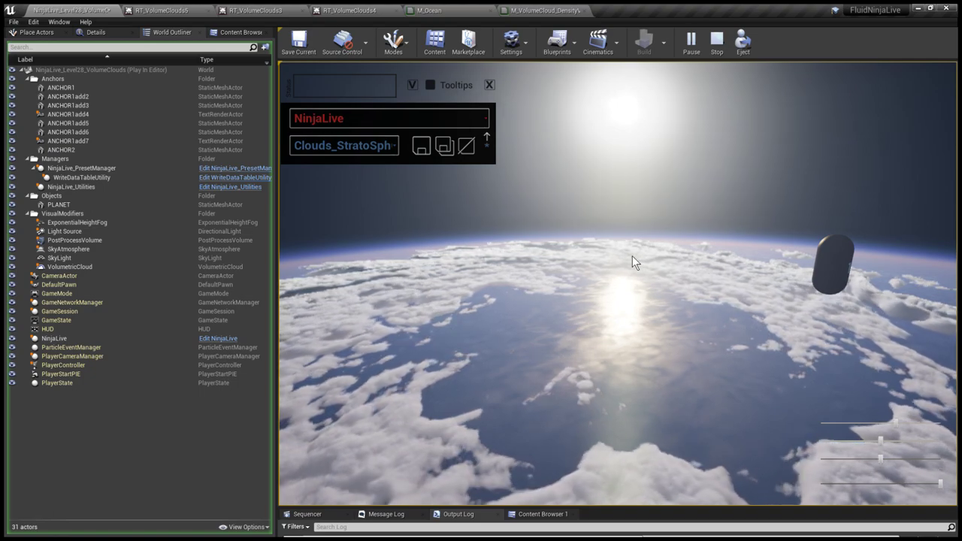